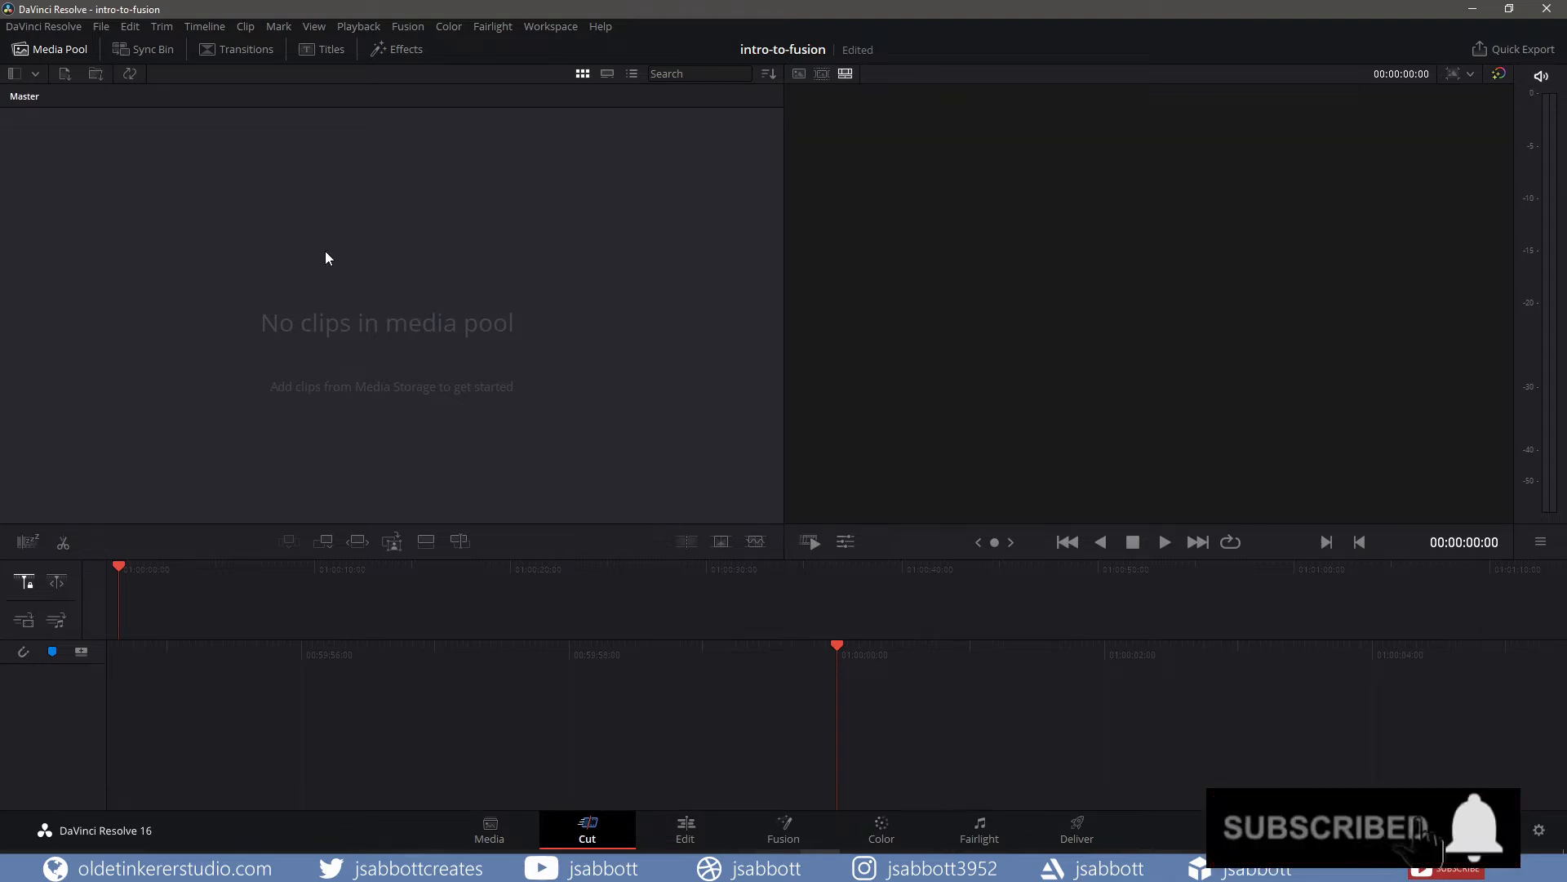
# Set the project's timeline frame rate to 25 and the video format to HD 1080p 25, and save the project settings.
pyautogui.click(98, 27)
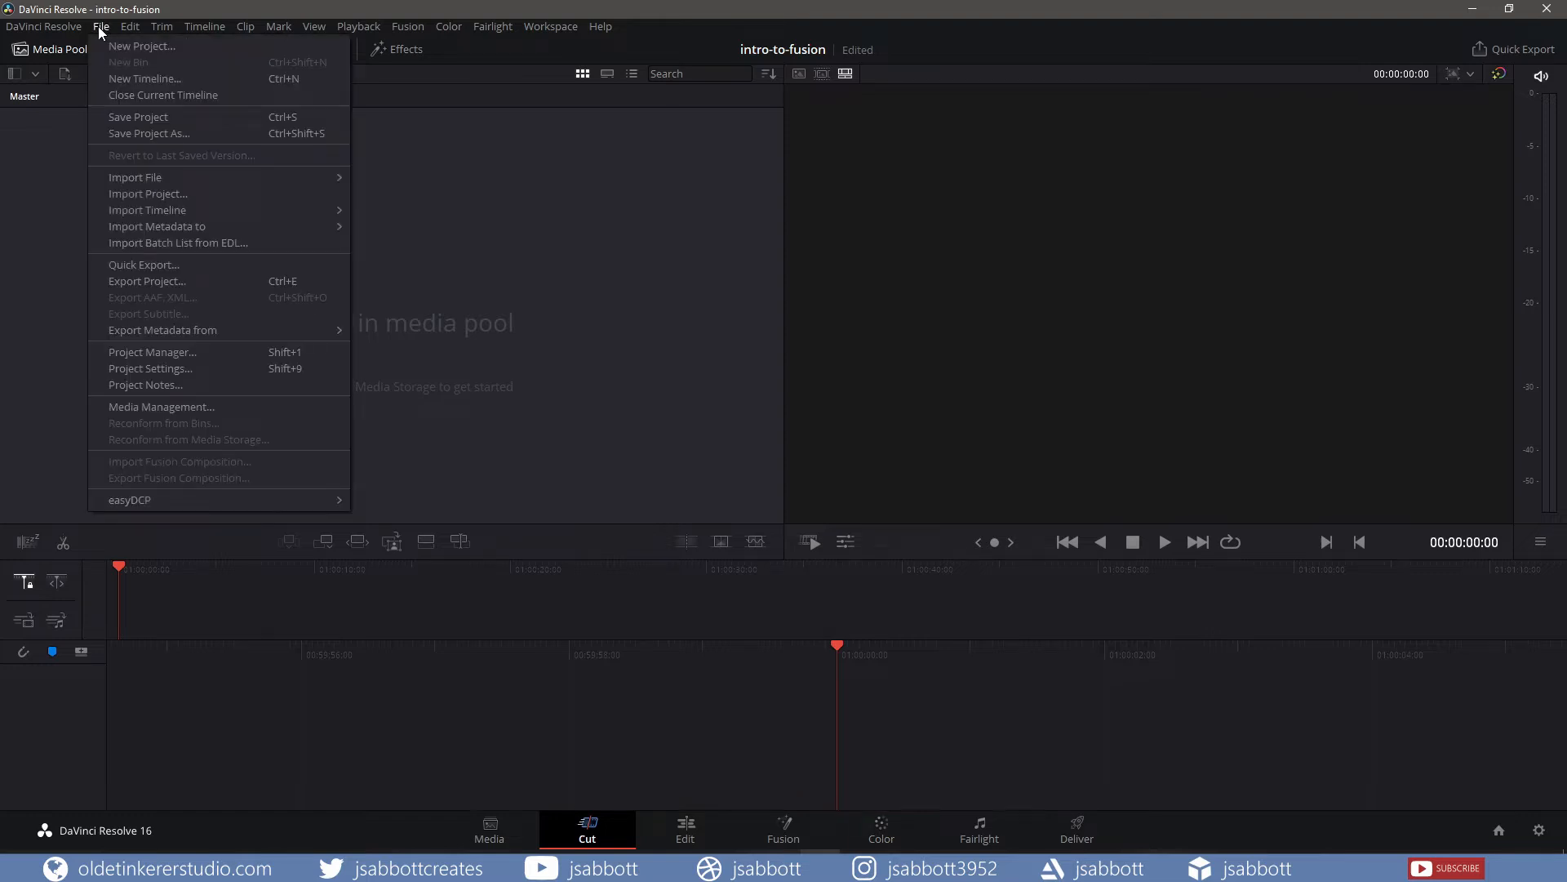
pyautogui.click(178, 366)
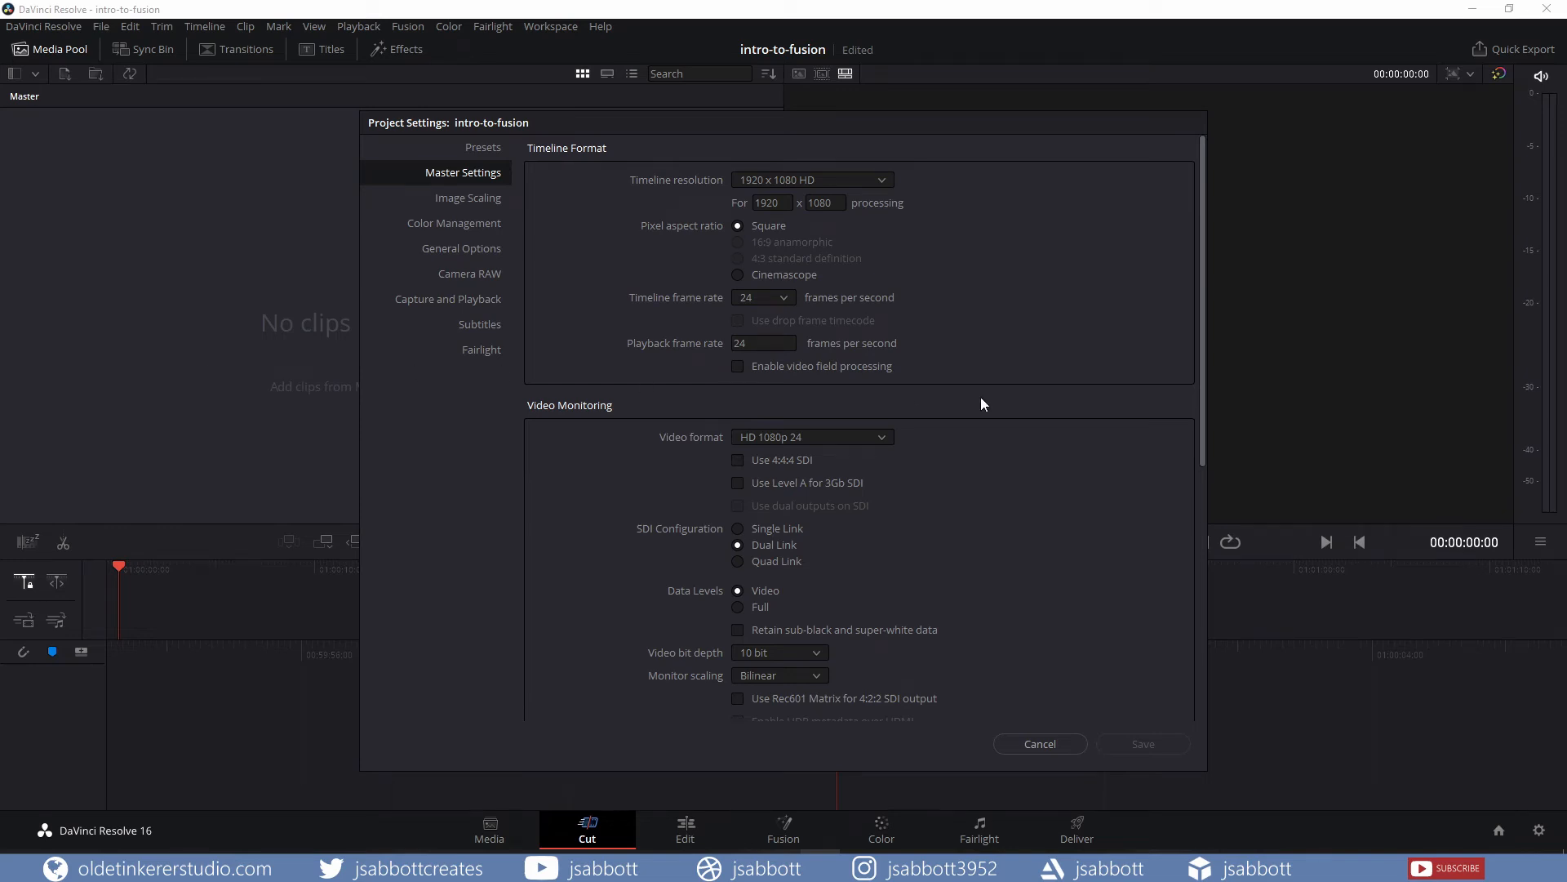
pyautogui.click(785, 298)
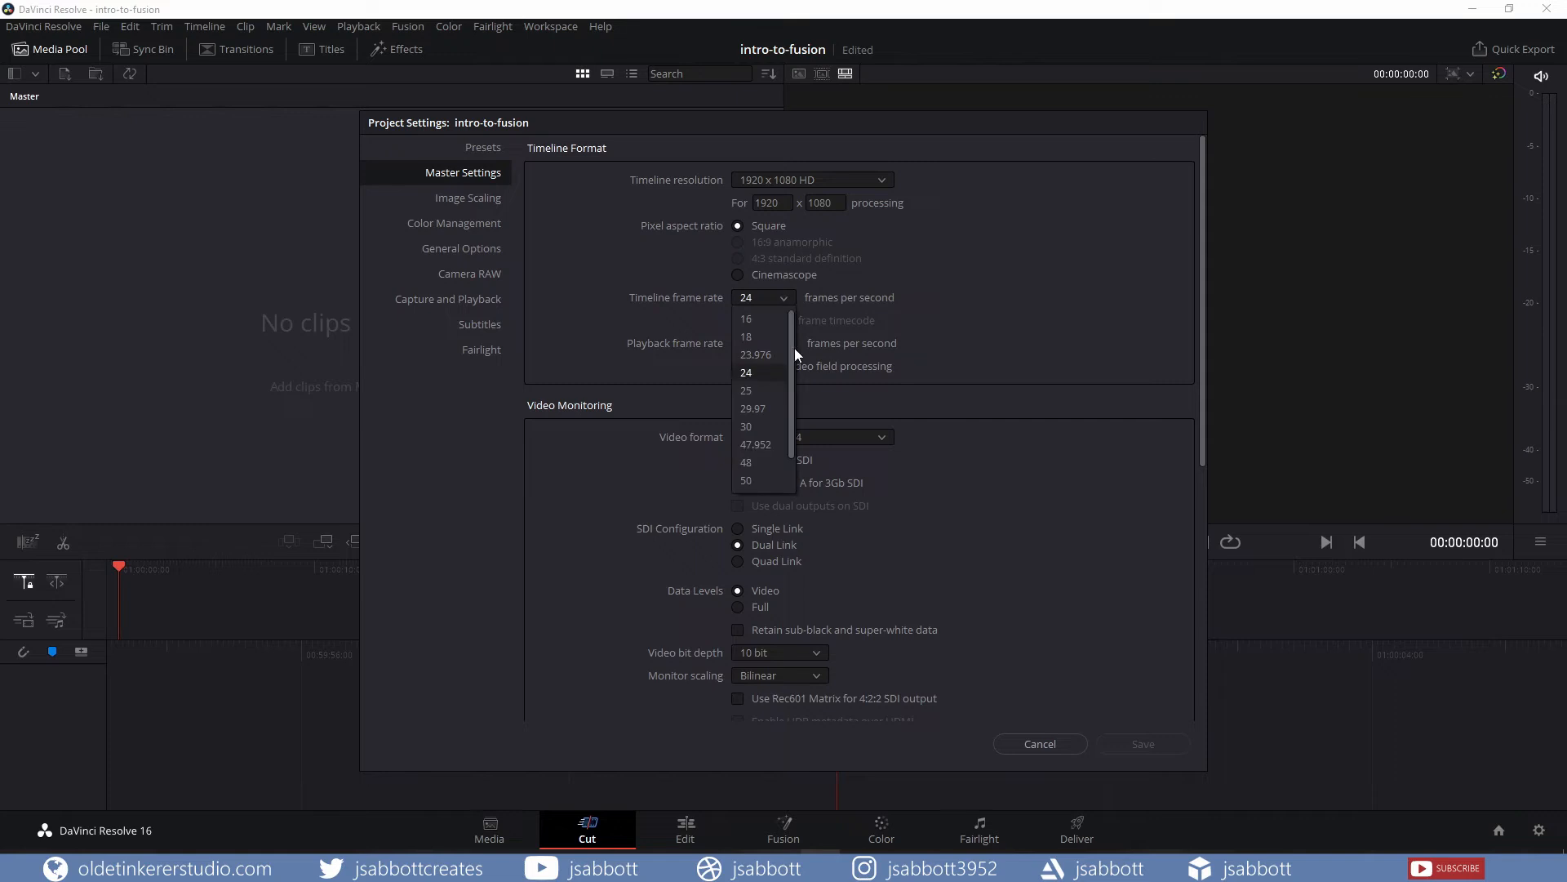
pyautogui.click(748, 390)
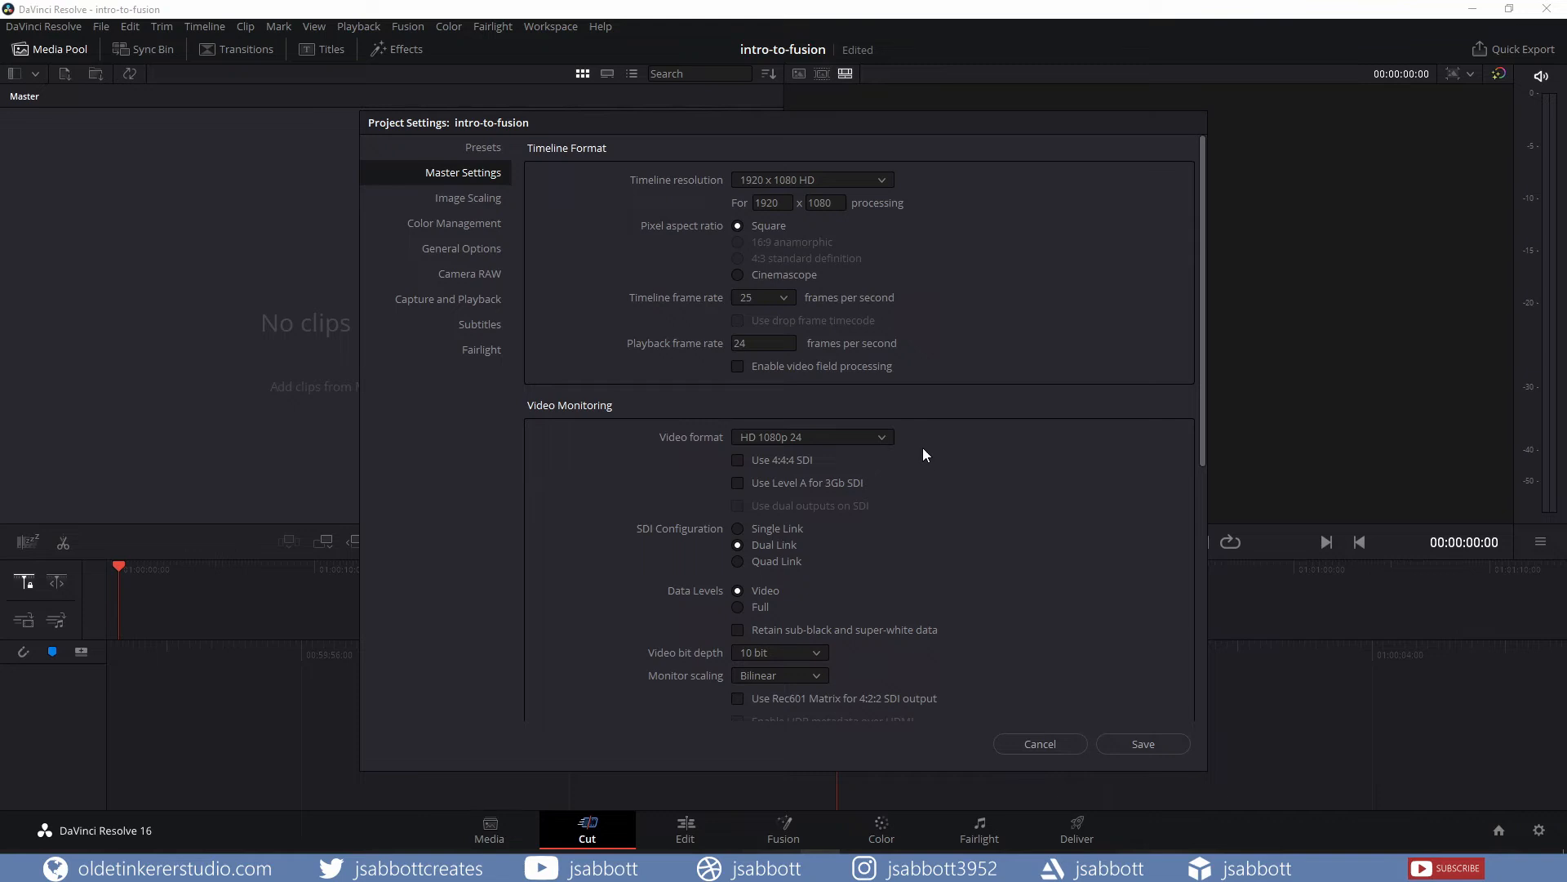
pyautogui.click(882, 438)
pyautogui.moveTo(888, 496); pyautogui.dragTo(889, 506)
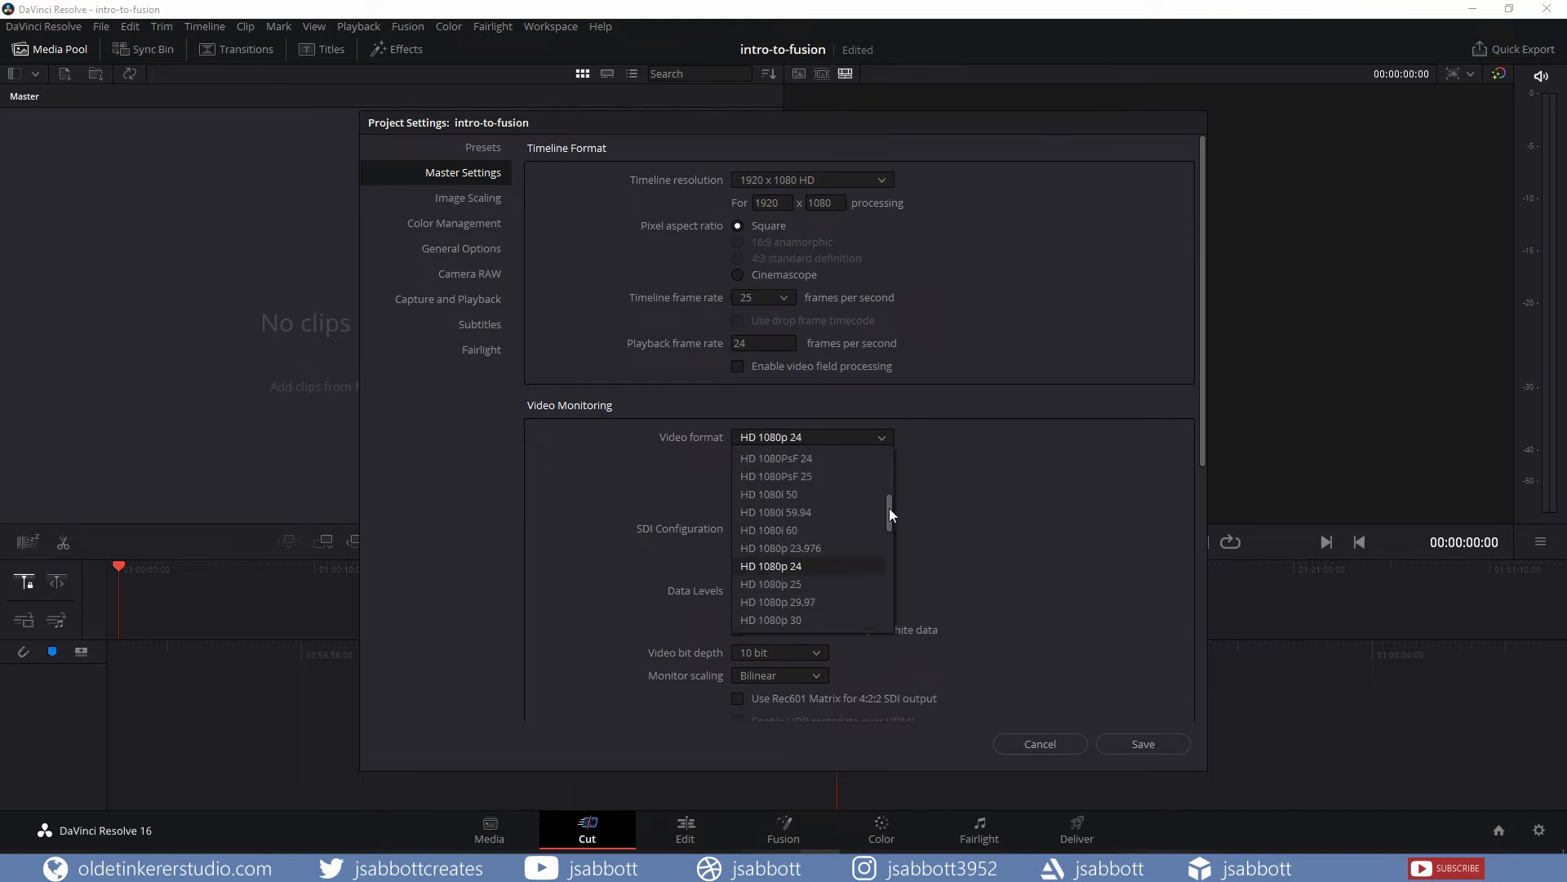
pyautogui.click(835, 585)
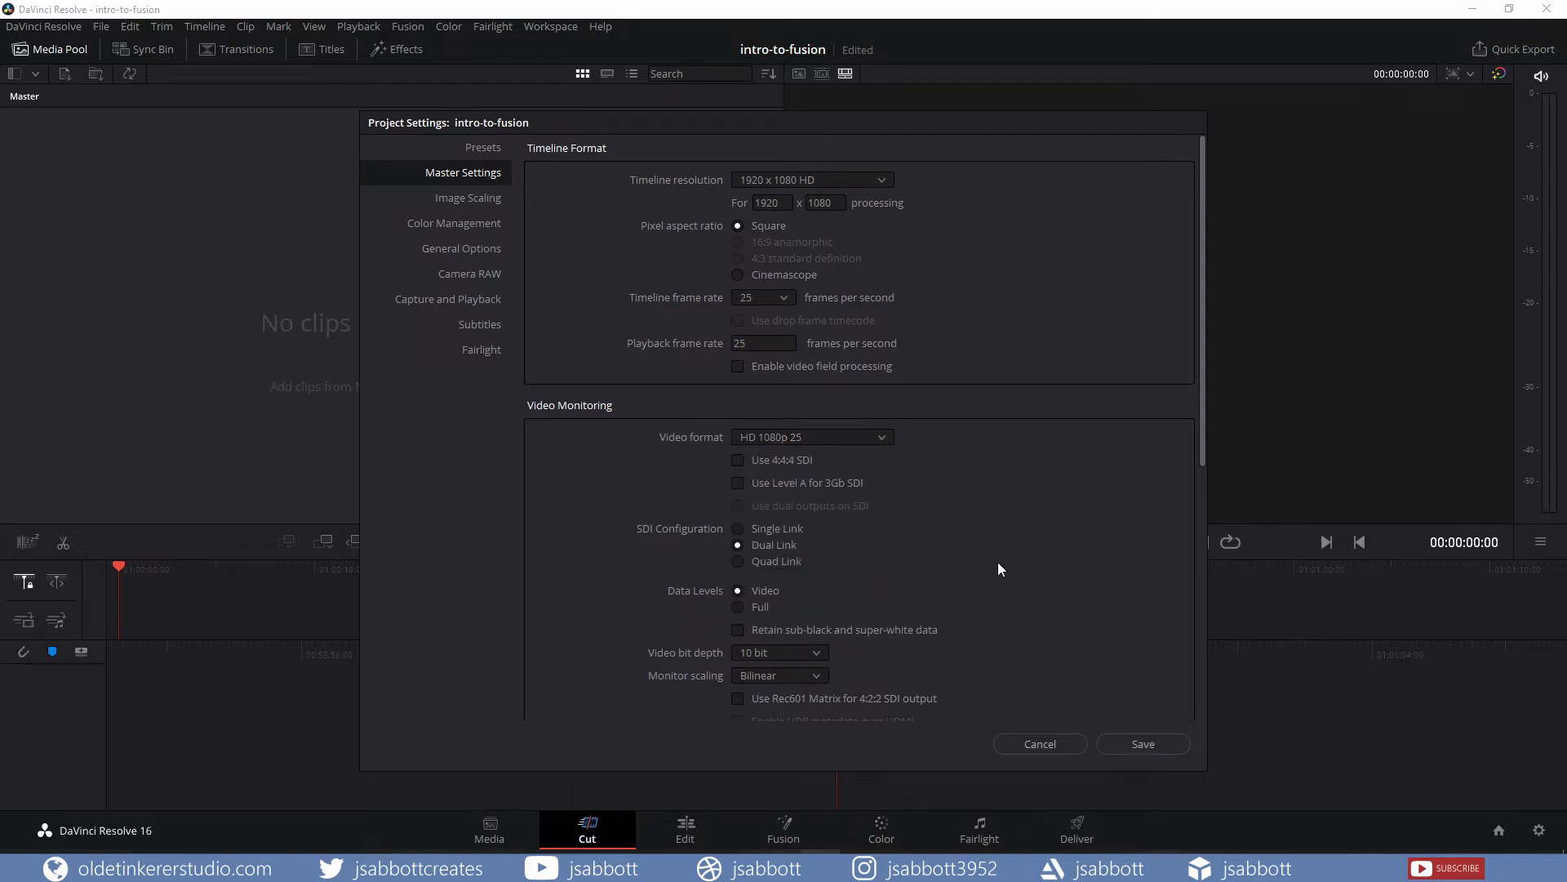
pyautogui.click(1135, 746)
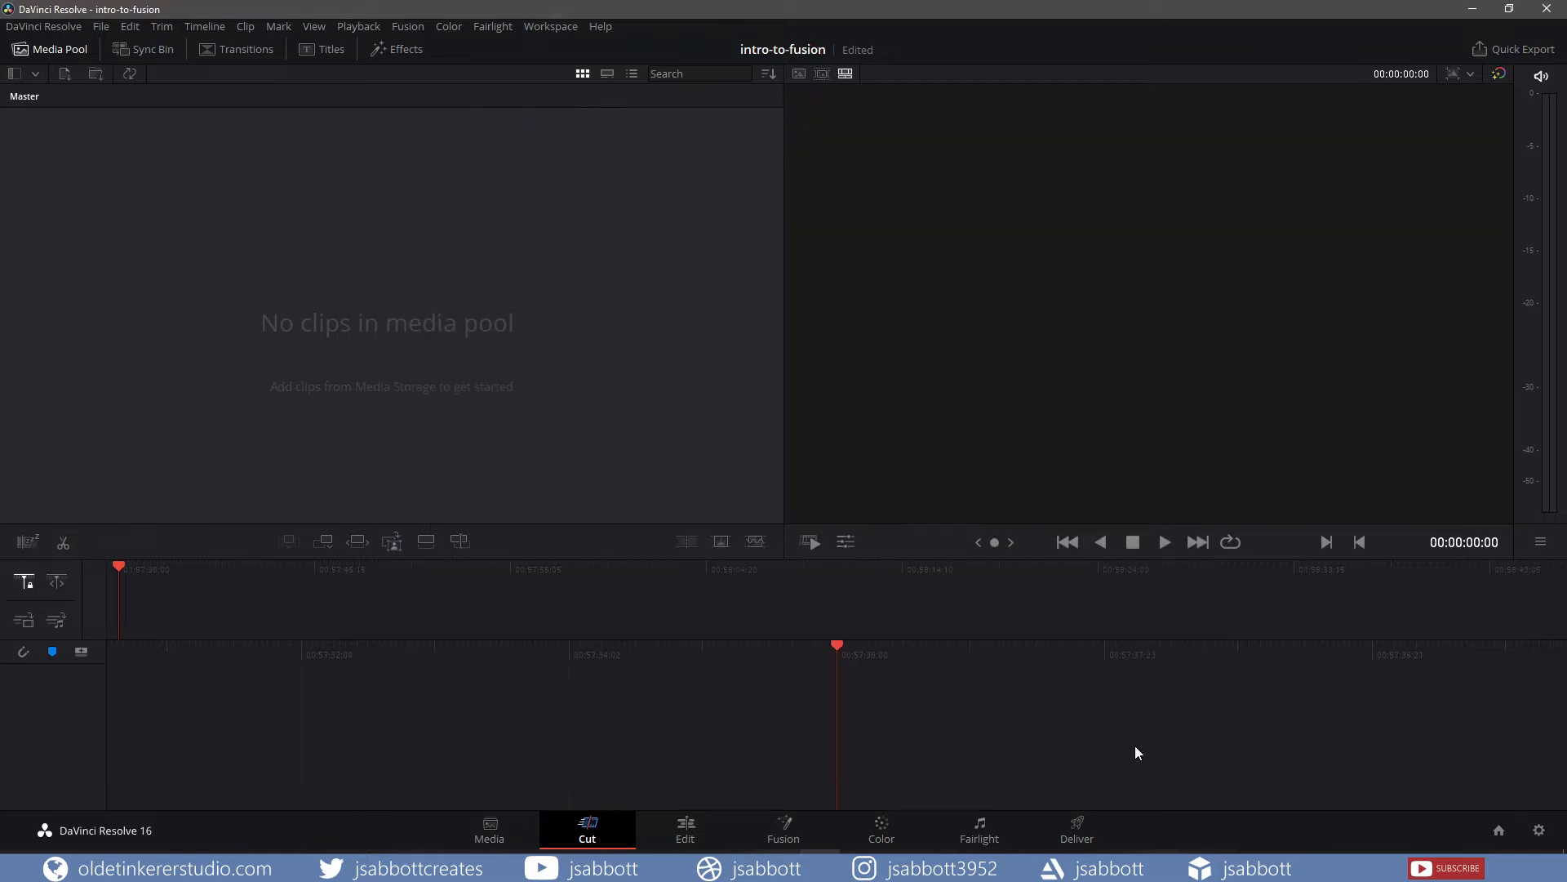
# Import the Futuristic - 52922.mp4 and Subway - 6398.mp4 clips, and place the subway clip on a new timeline.
pyautogui.rightClick(486, 315)
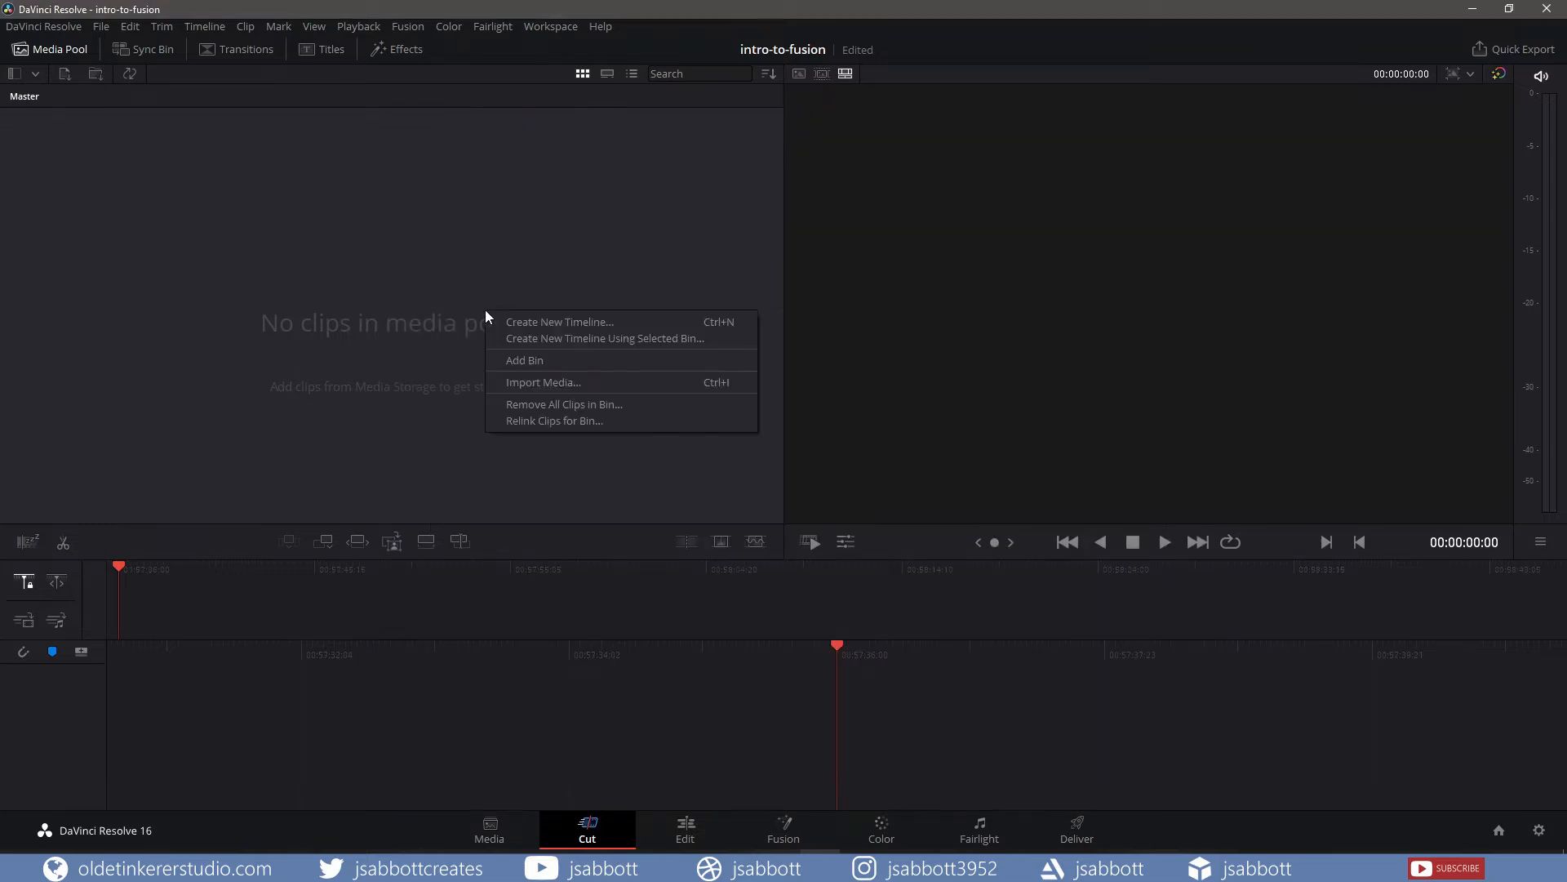
pyautogui.click(599, 384)
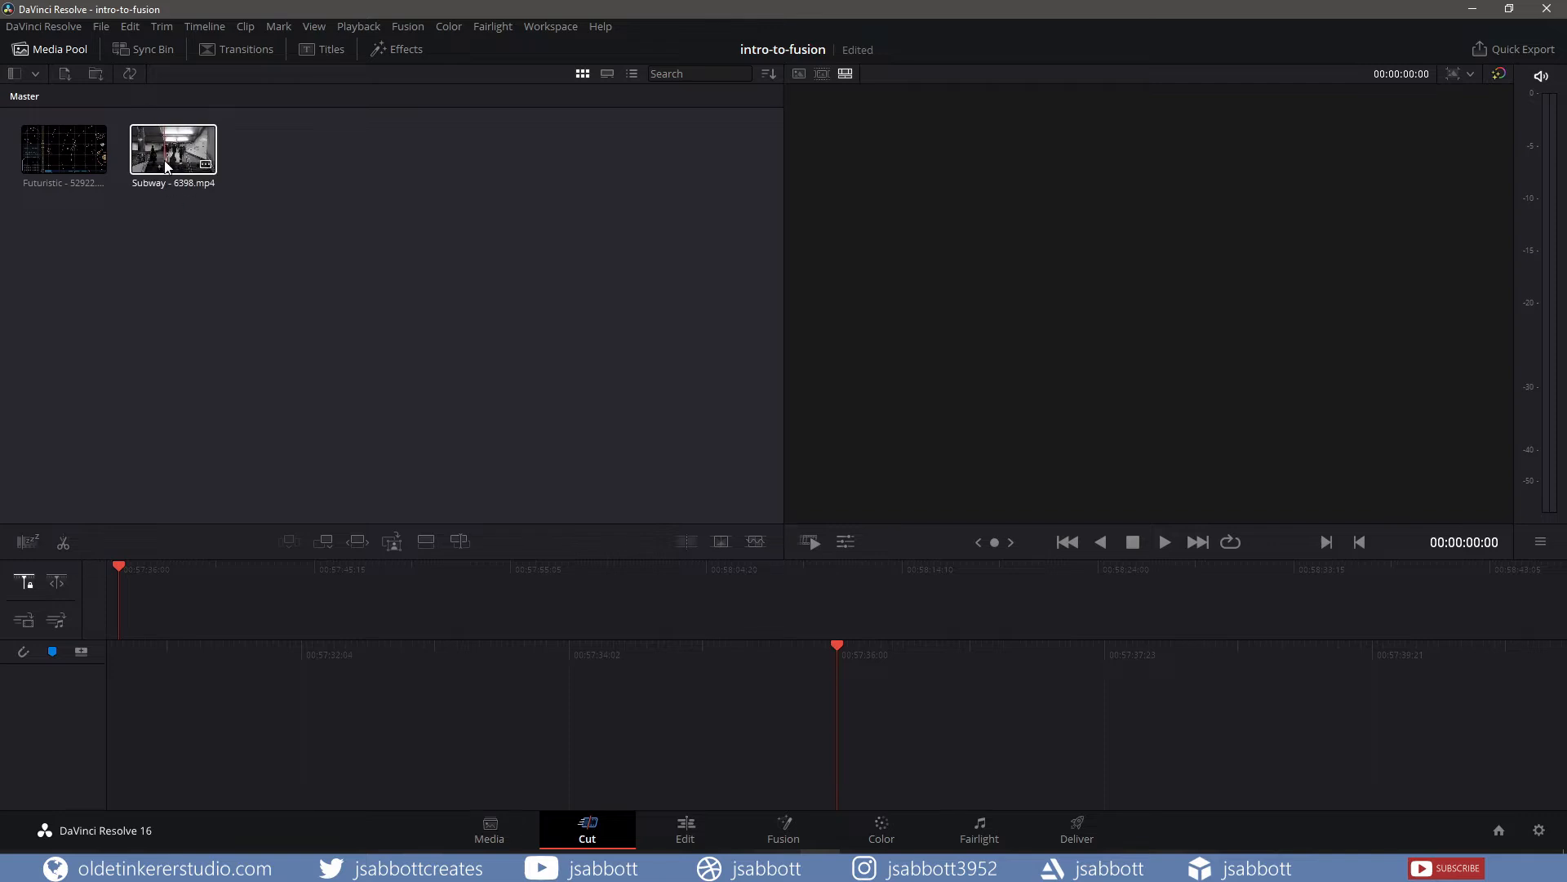
pyautogui.moveTo(166, 167); pyautogui.dragTo(458, 609)
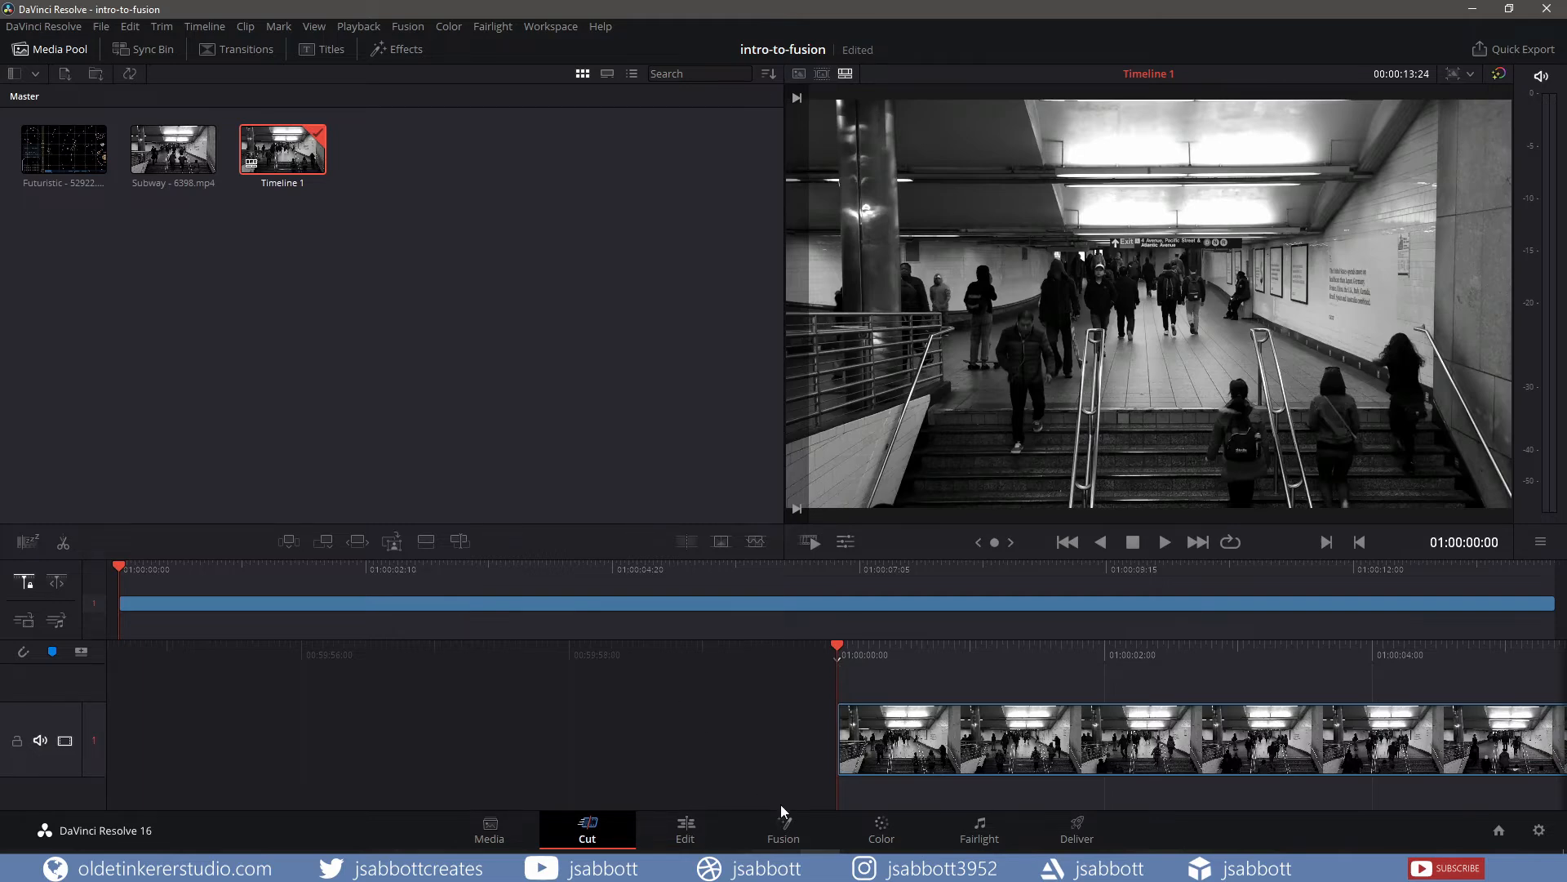
# Open the subway clip on the Fusion page and scrub its opening frames up to frame 41 and back to frame 1.
pyautogui.click(782, 831)
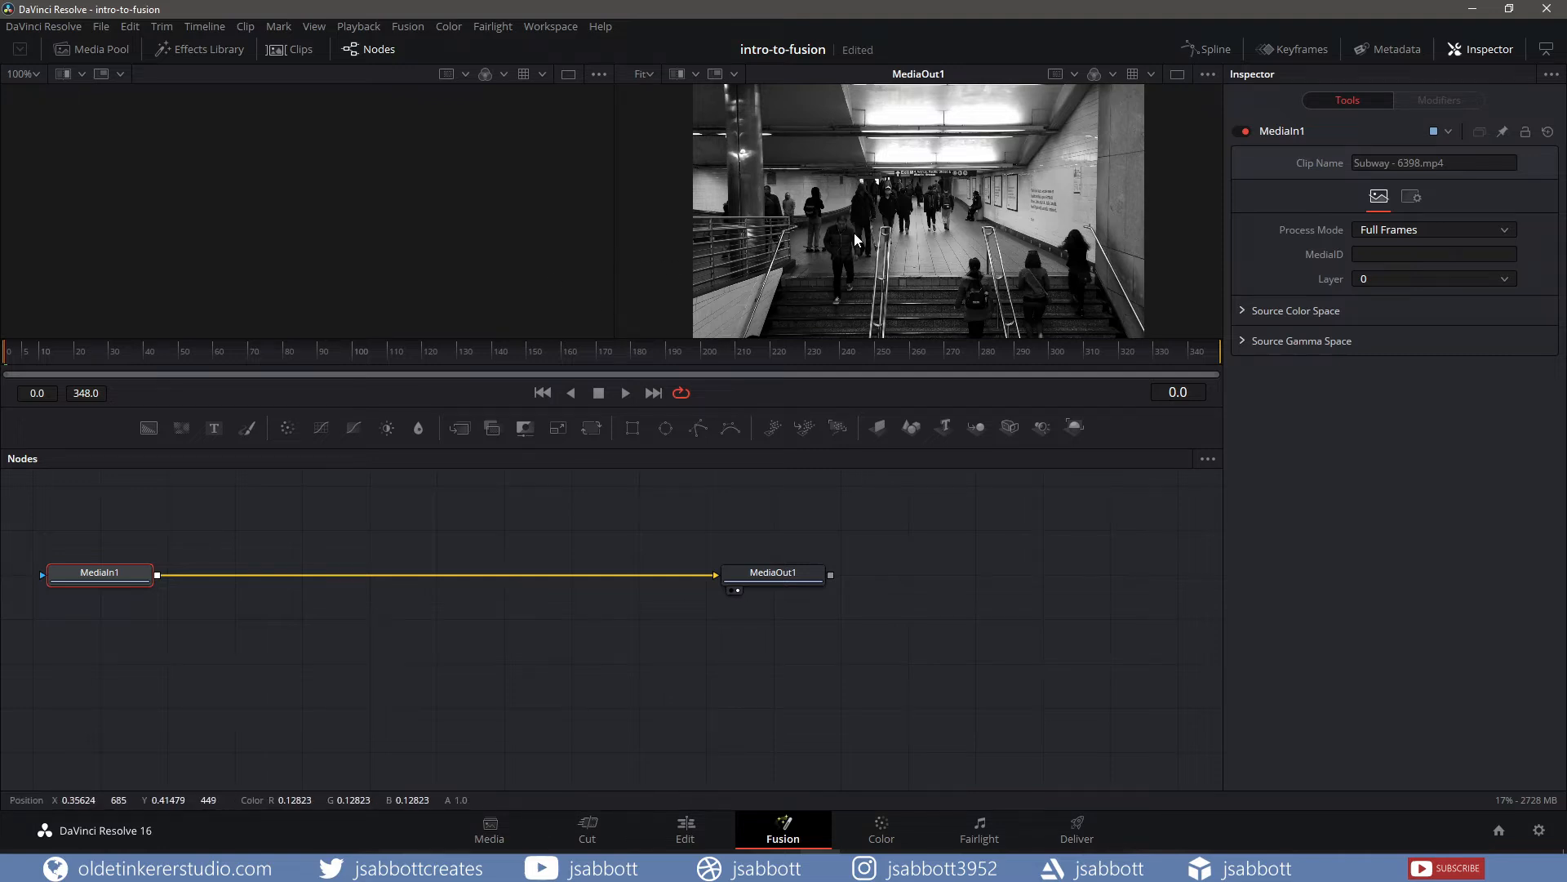
pyautogui.moveTo(743, 591)
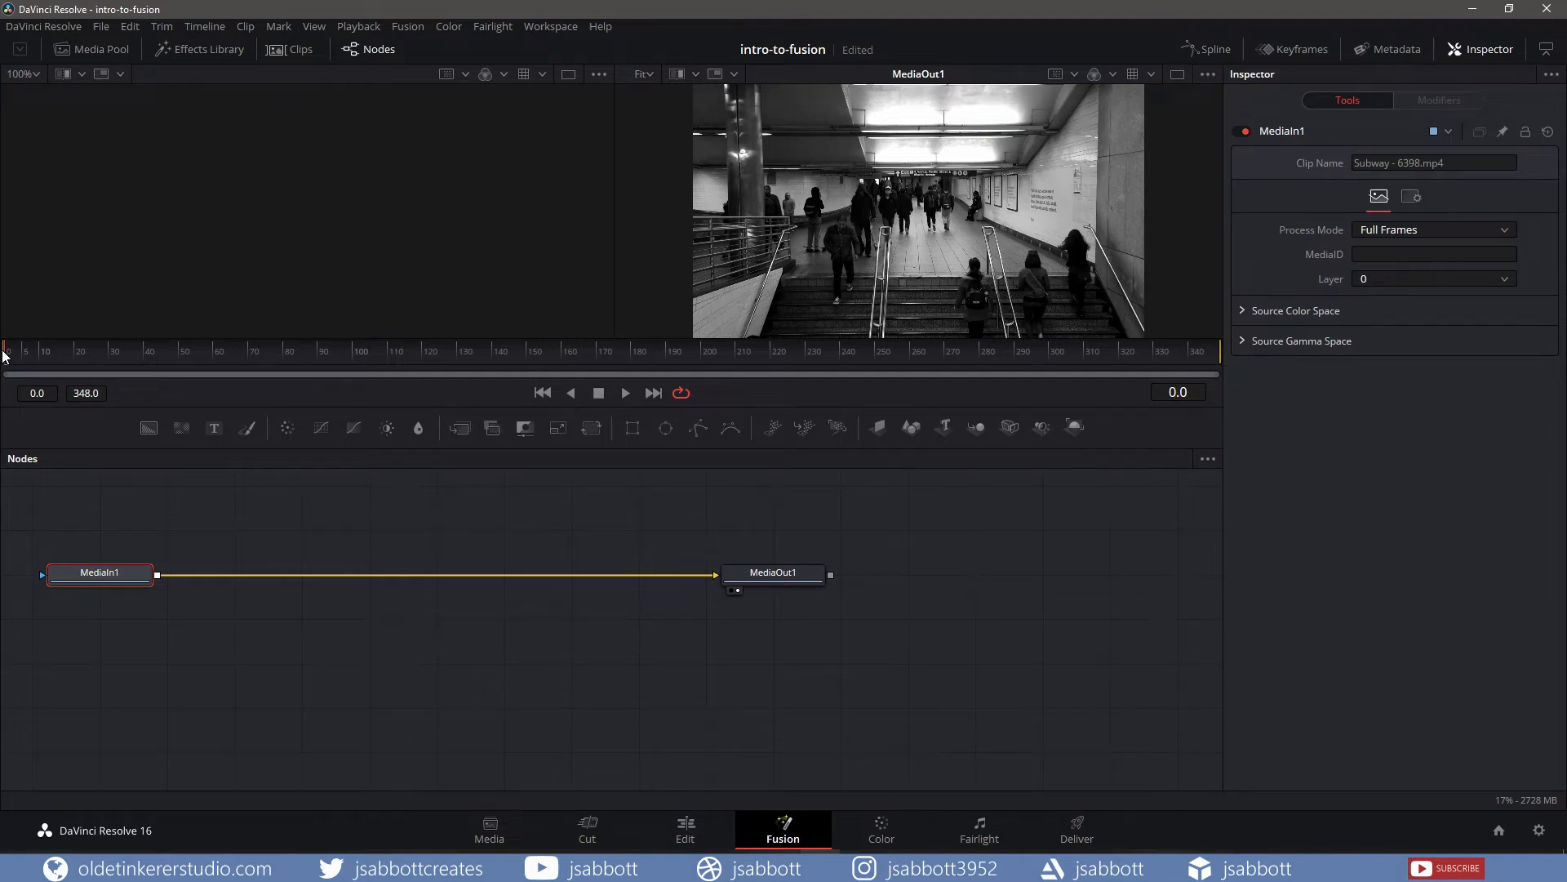
pyautogui.moveTo(29, 356); pyautogui.dragTo(141, 361)
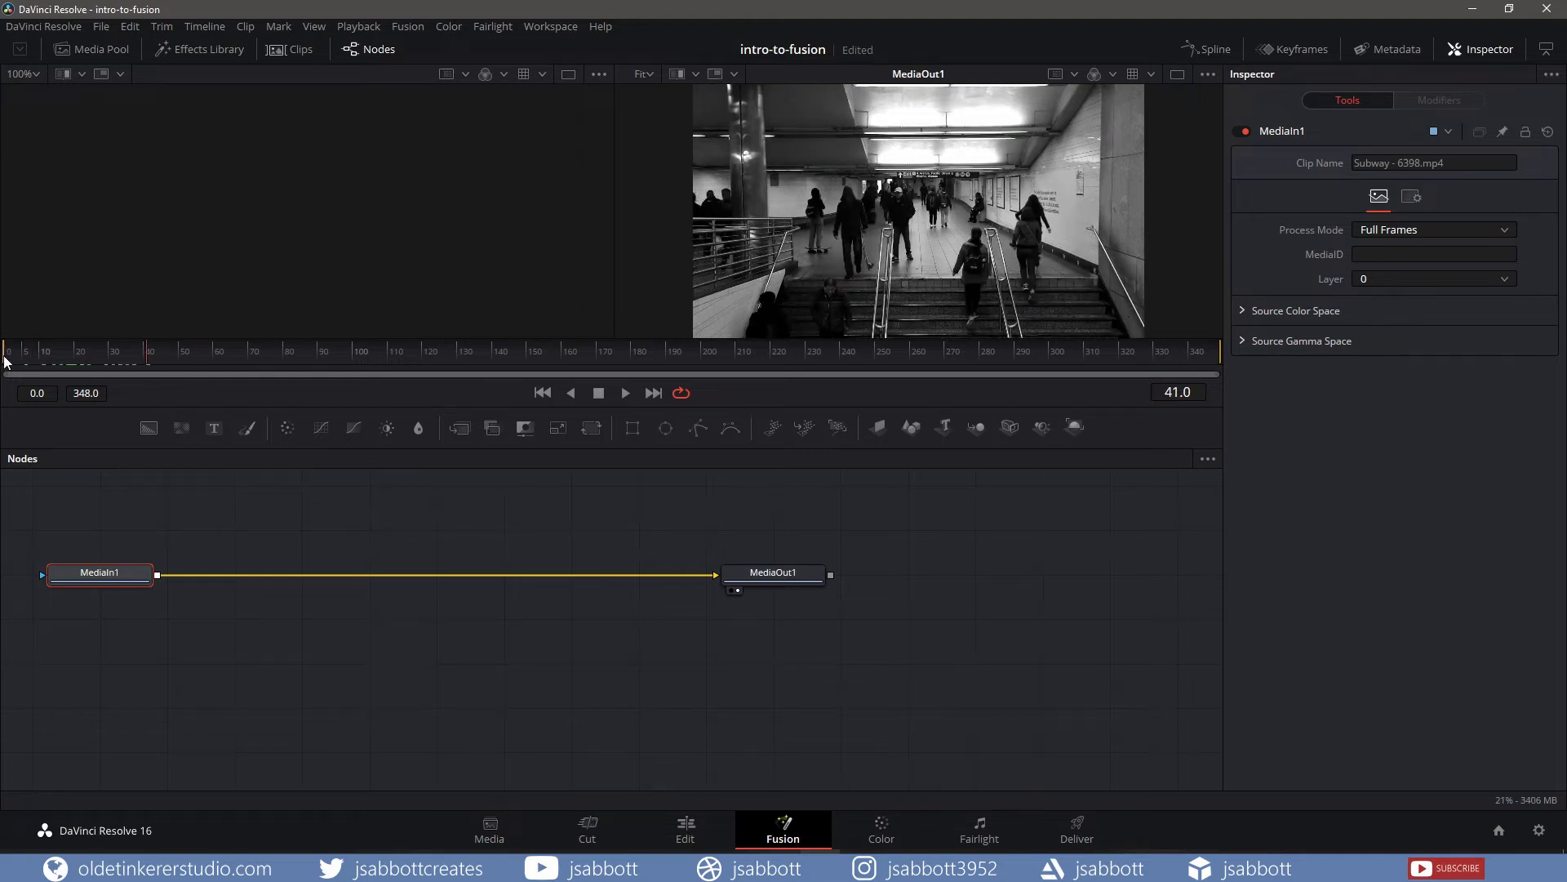
pyautogui.moveTo(4, 359); pyautogui.dragTo(55, 359)
pyautogui.moveTo(1219, 350)
pyautogui.mouseDown()
pyautogui.moveTo(485, 357)
pyautogui.moveTo(1219, 362)
pyautogui.mouseUp()
pyautogui.moveTo(55, 359); pyautogui.dragTo(6, 357)
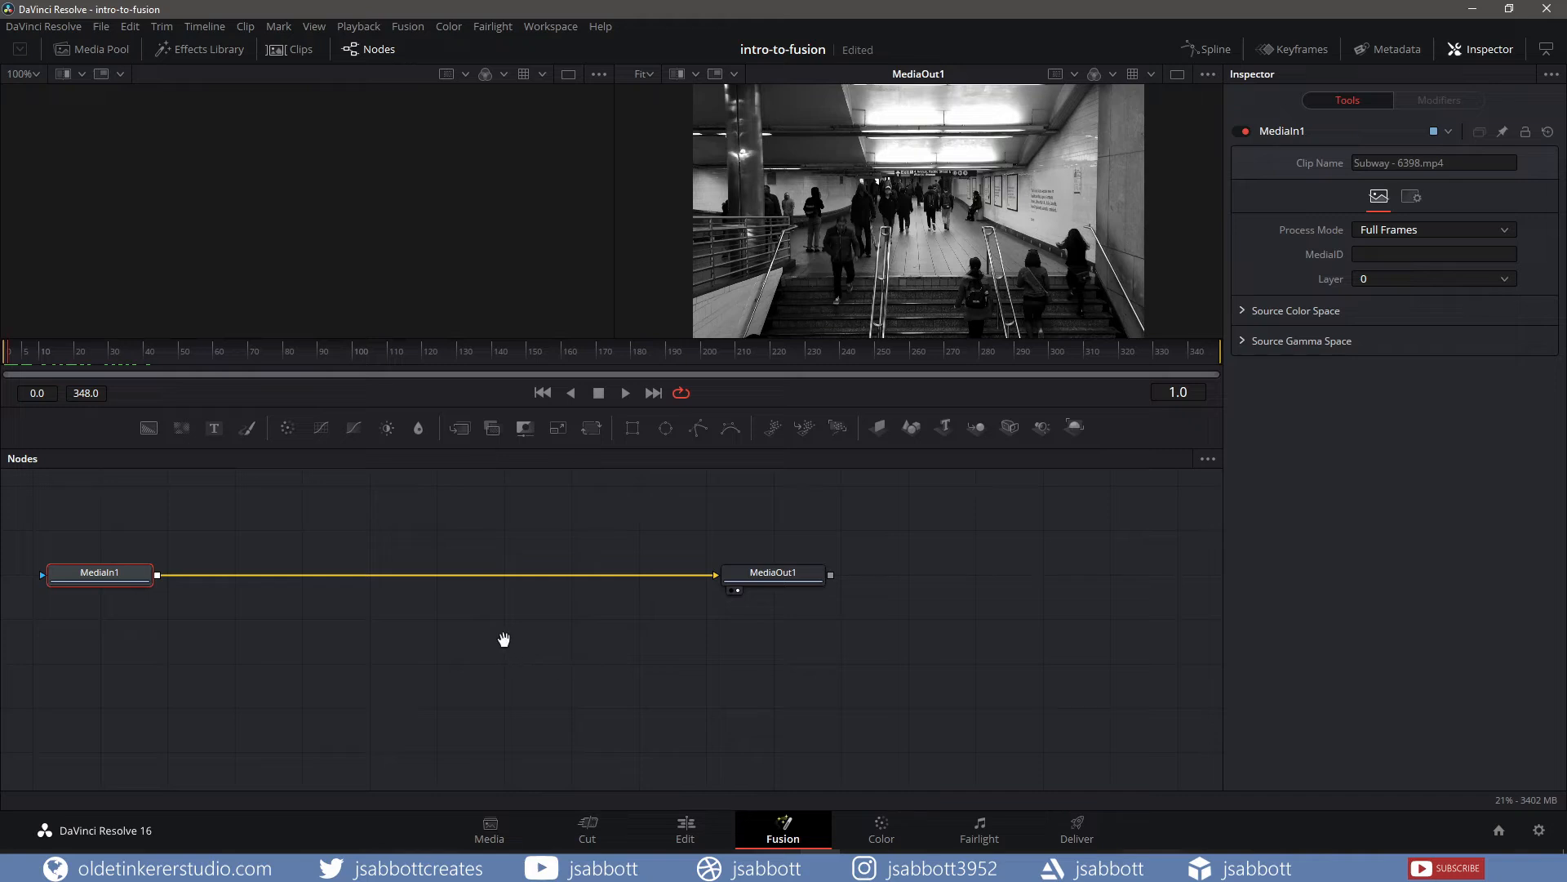
# Show the MediaIn1 node in the first viewer and rename it train.
pyautogui.moveTo(507, 640); pyautogui.dragTo(706, 658)
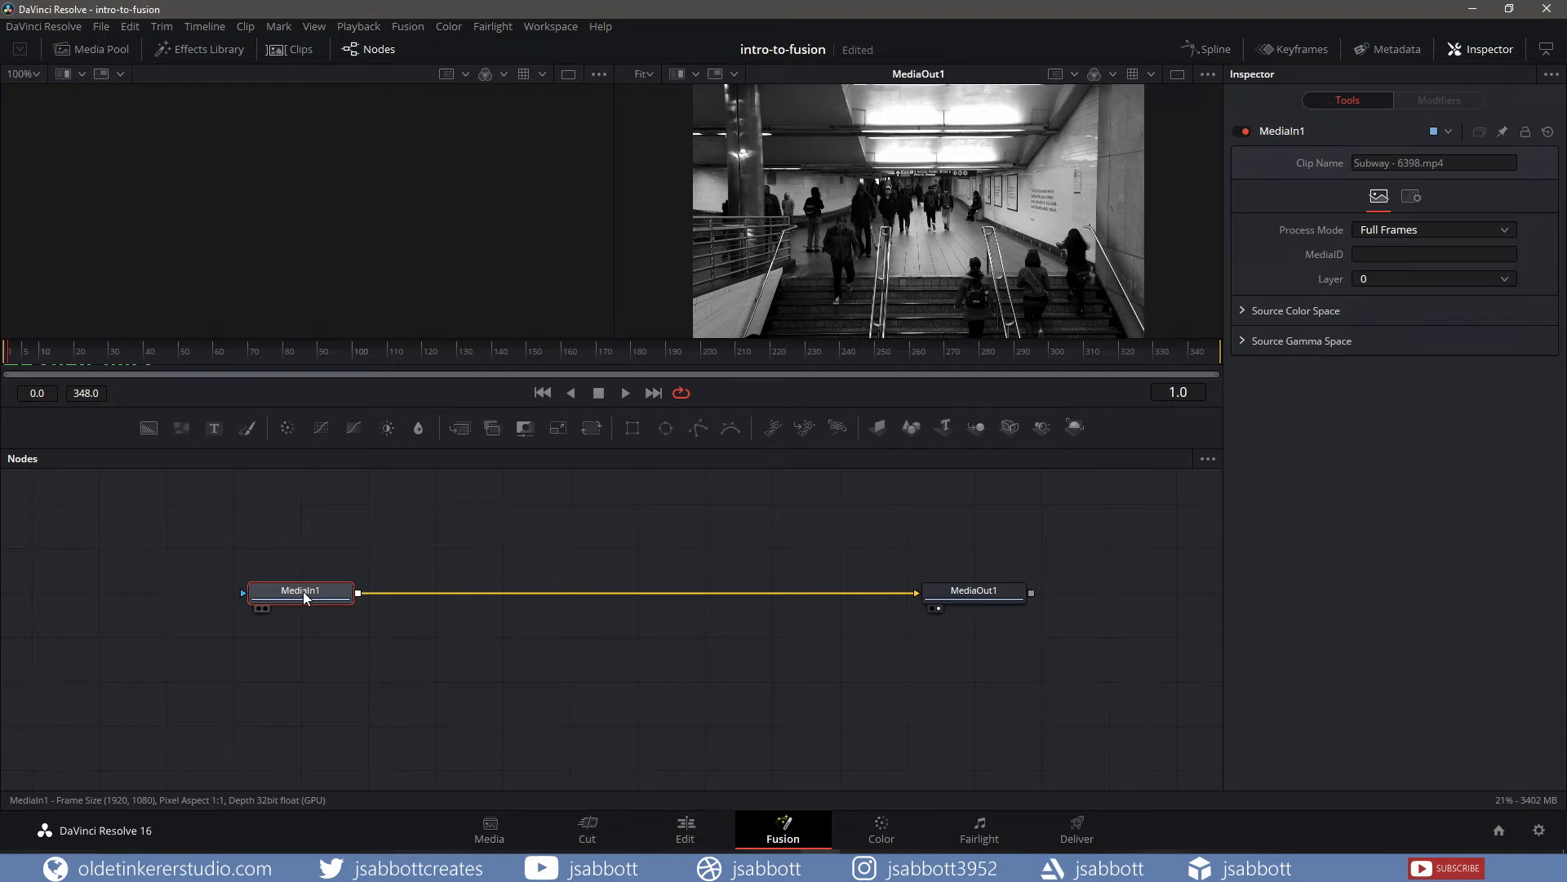
pyautogui.press('1')
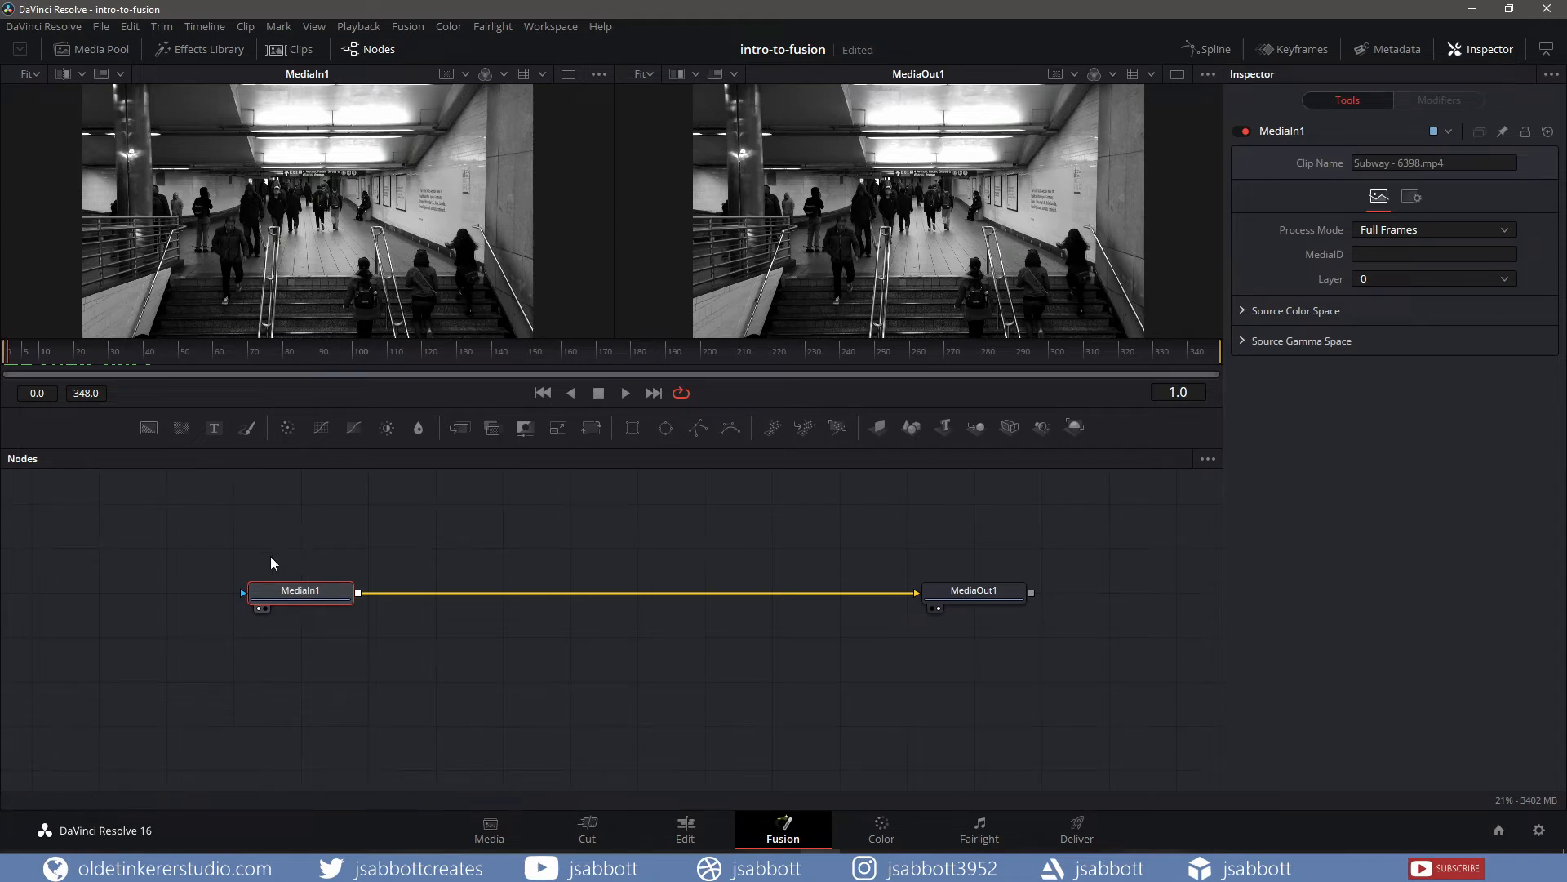
pyautogui.moveTo(291, 594)
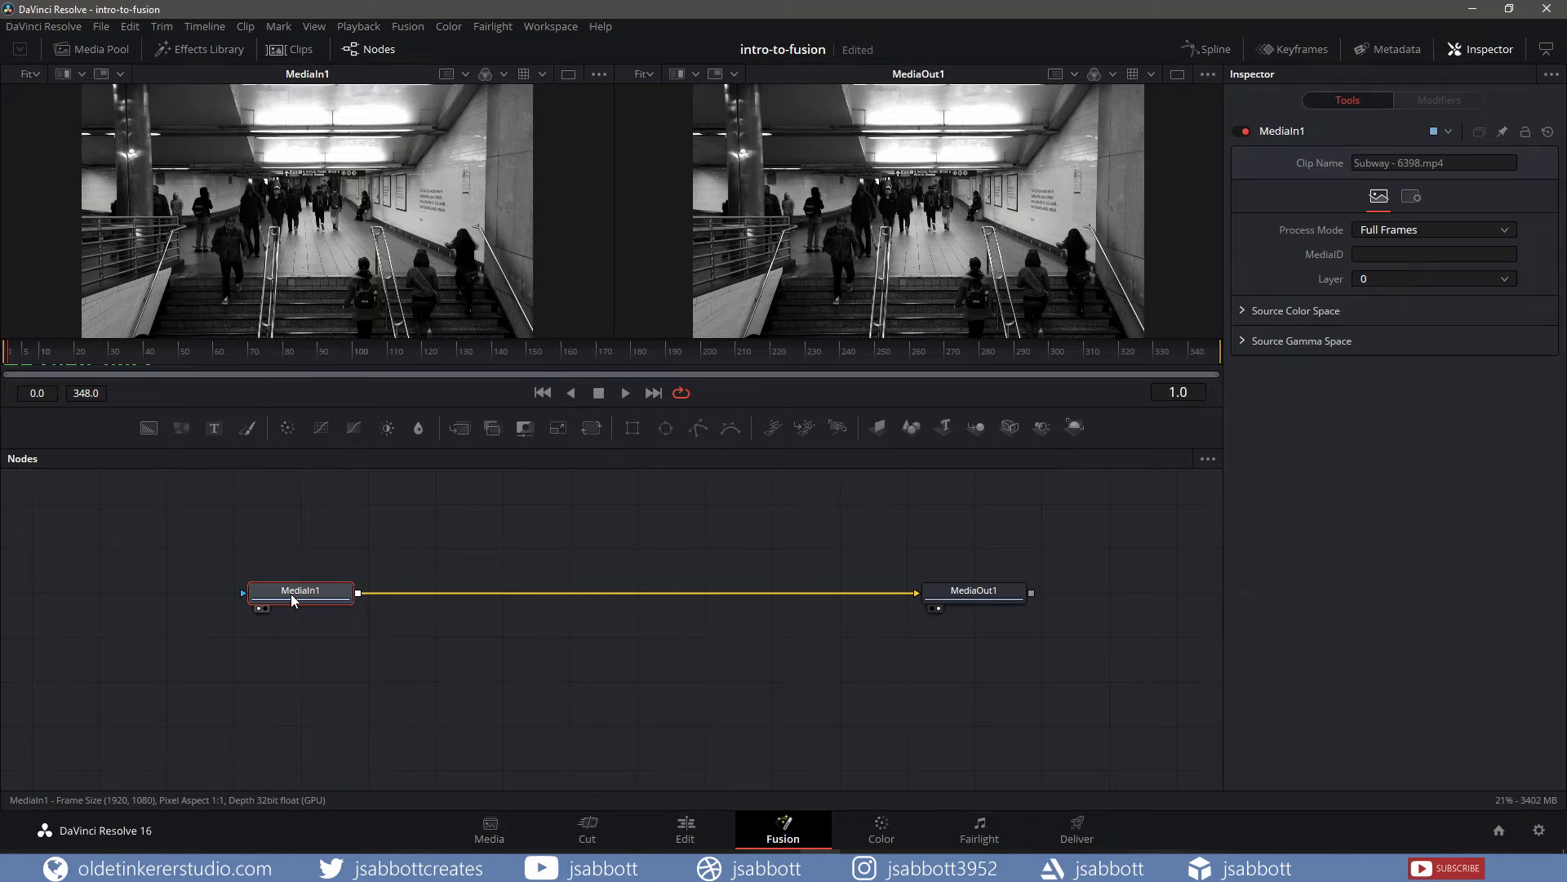
pyautogui.press('F2')
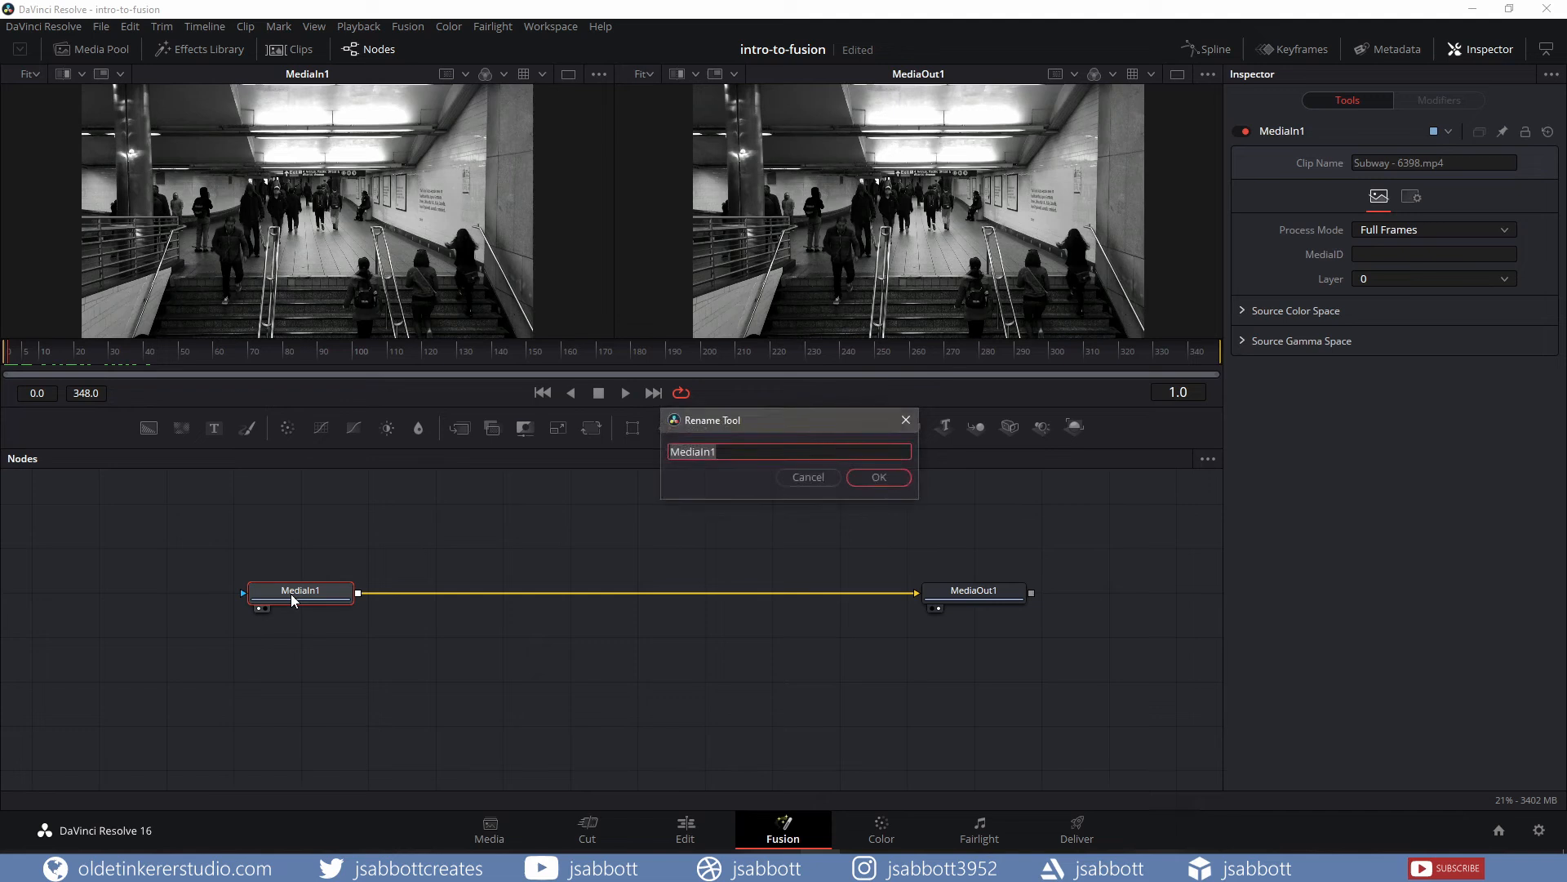
pyautogui.write('train')
pyautogui.click(871, 476)
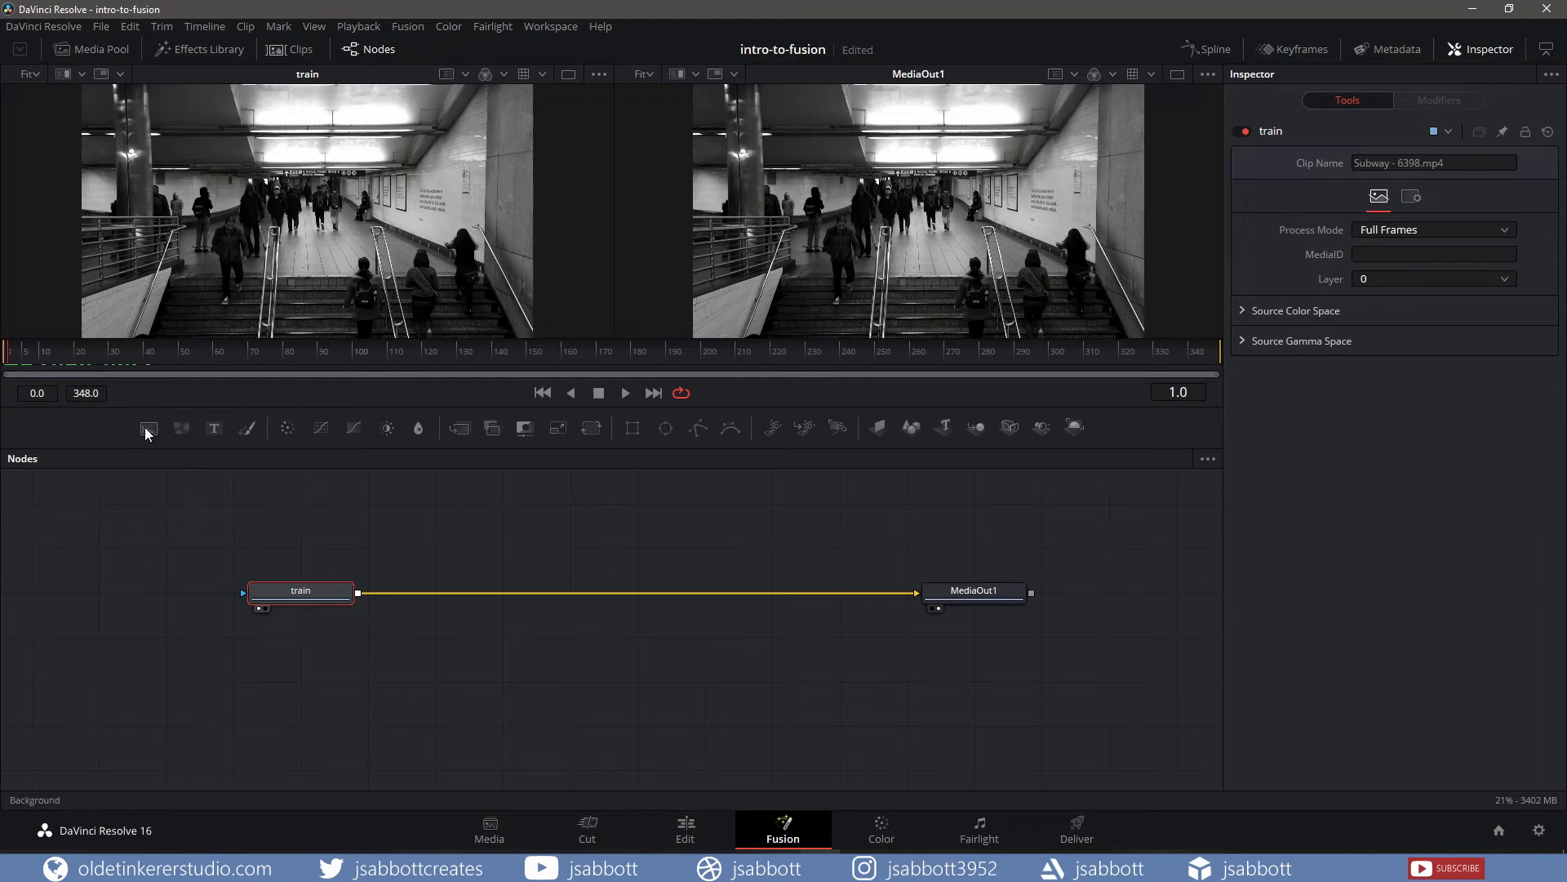
# Merge a Background node into the connection between train and MediaOut1, coloured pale blue with hue 0.528, saturation 0.199 and value 0.858.
pyautogui.moveTo(144, 427); pyautogui.dragTo(565, 593)
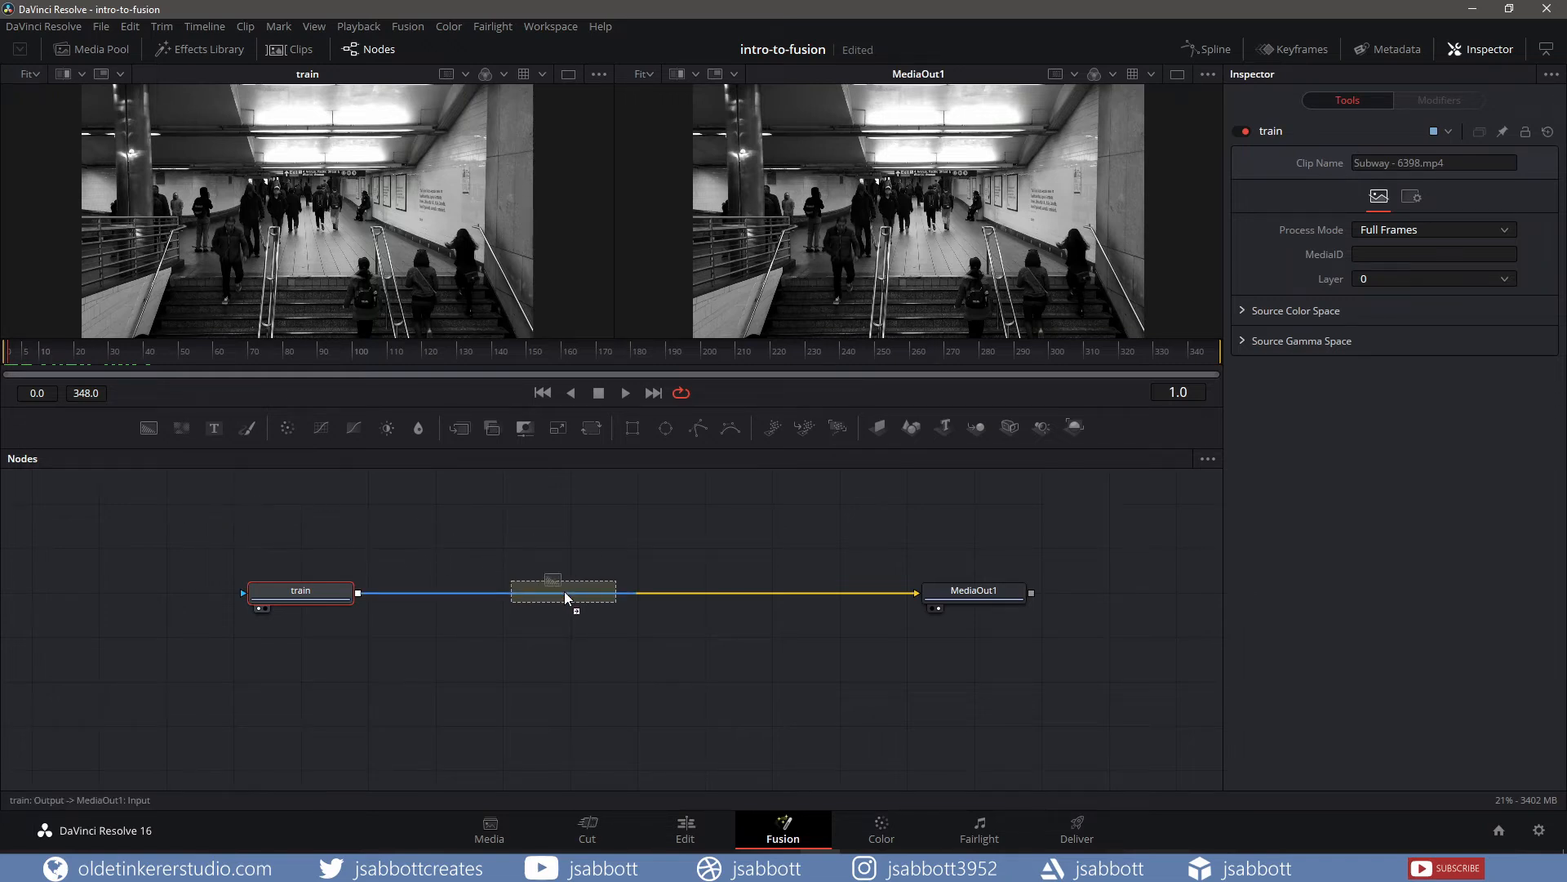
pyautogui.moveTo(565, 596); pyautogui.dragTo(564, 597)
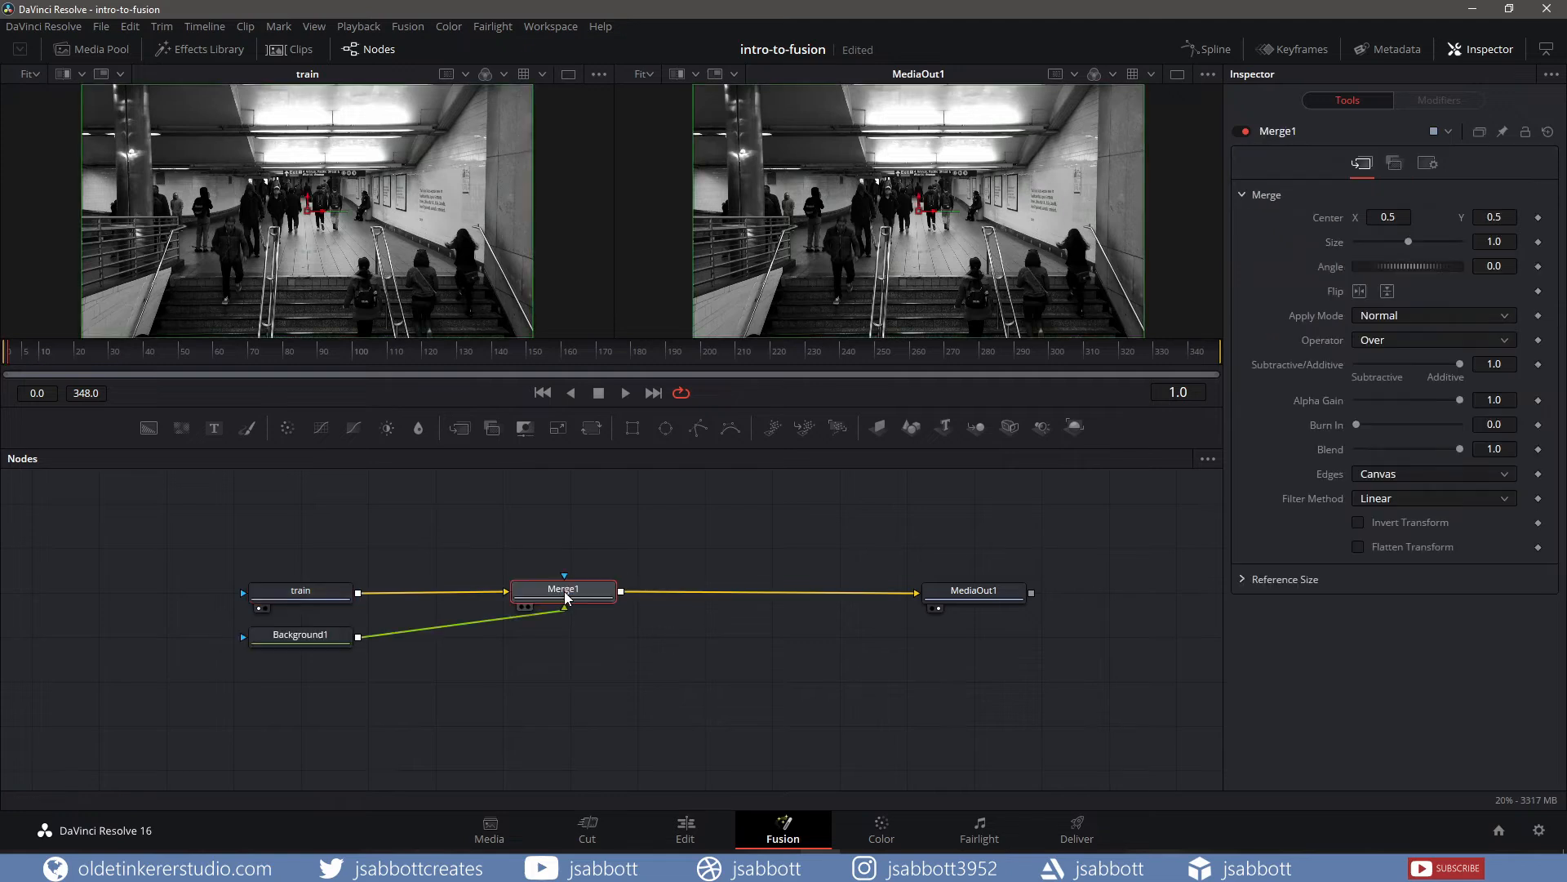
pyautogui.click(299, 642)
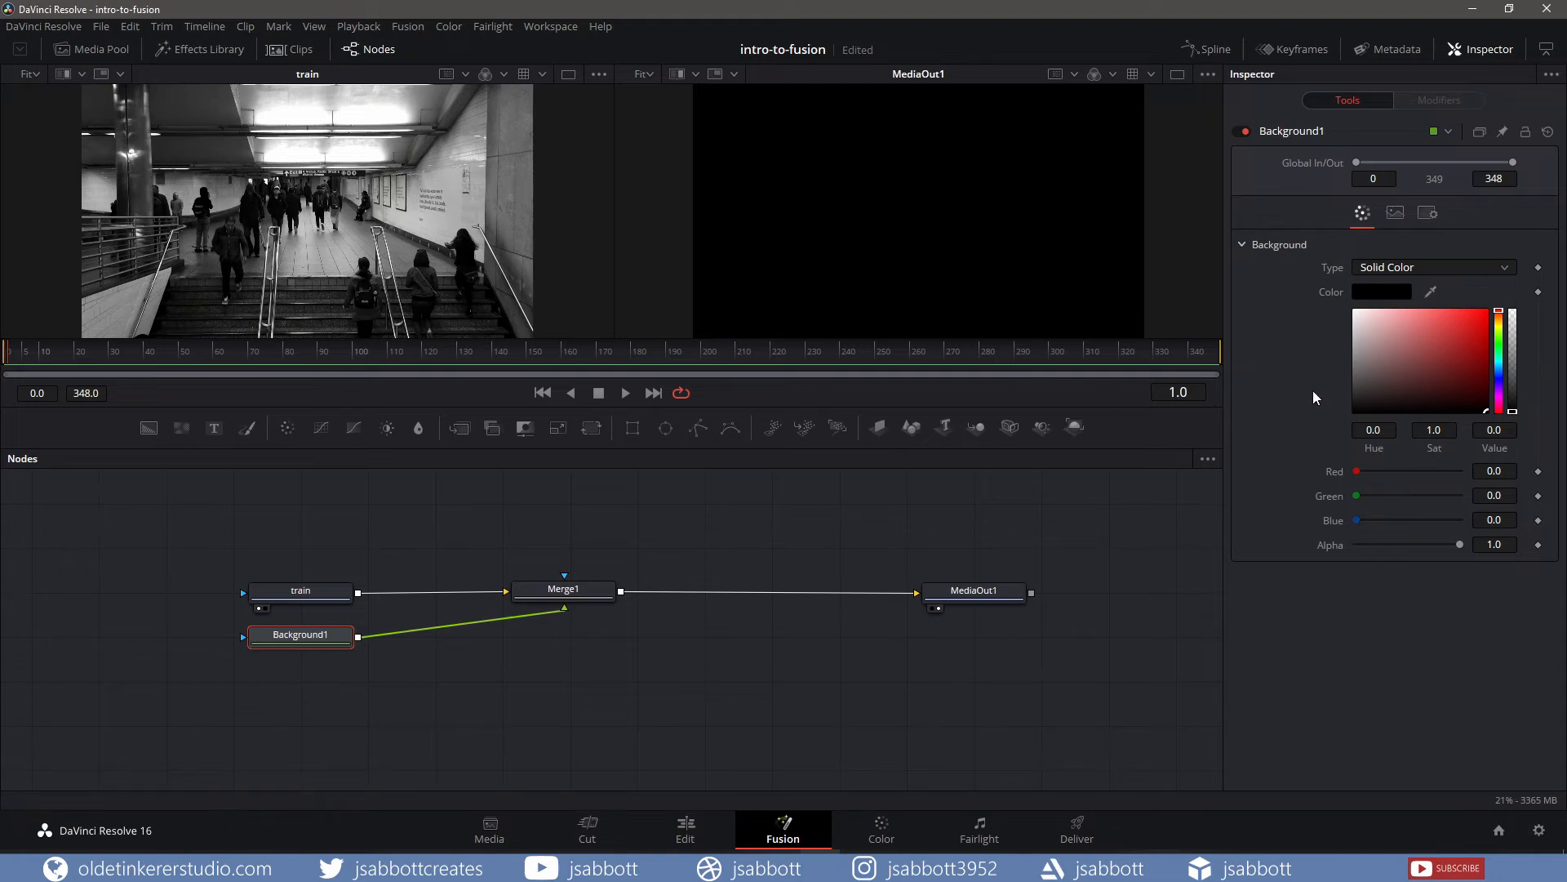
pyautogui.moveTo(1499, 313); pyautogui.dragTo(1379, 324)
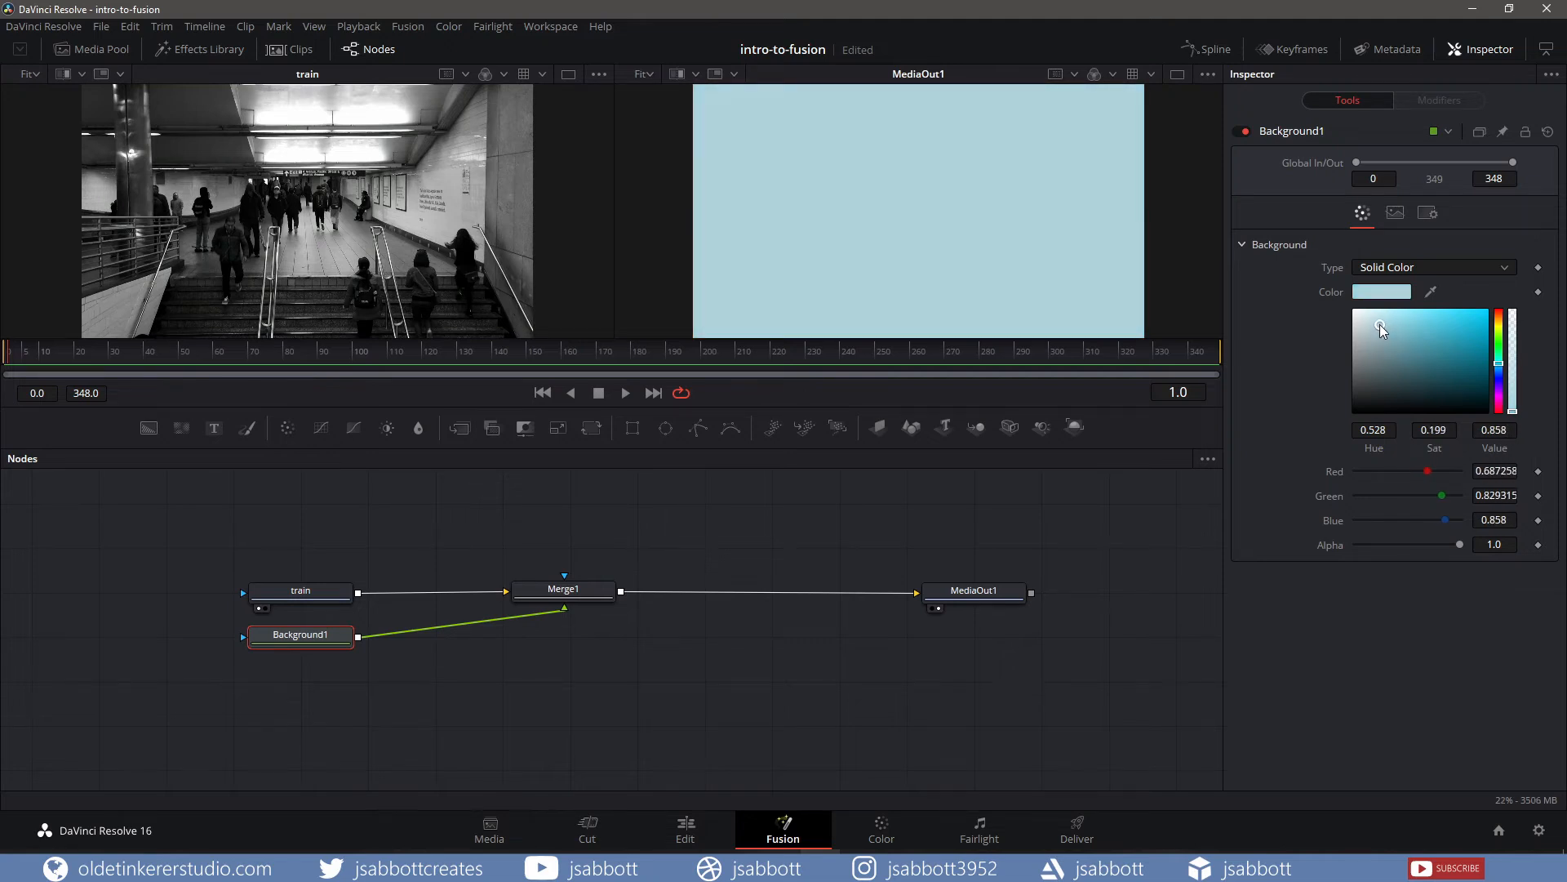
# Set the Merge1 node's apply mode to Screen, check the composite on the Edit page and return to the Fusion page.
pyautogui.click(583, 590)
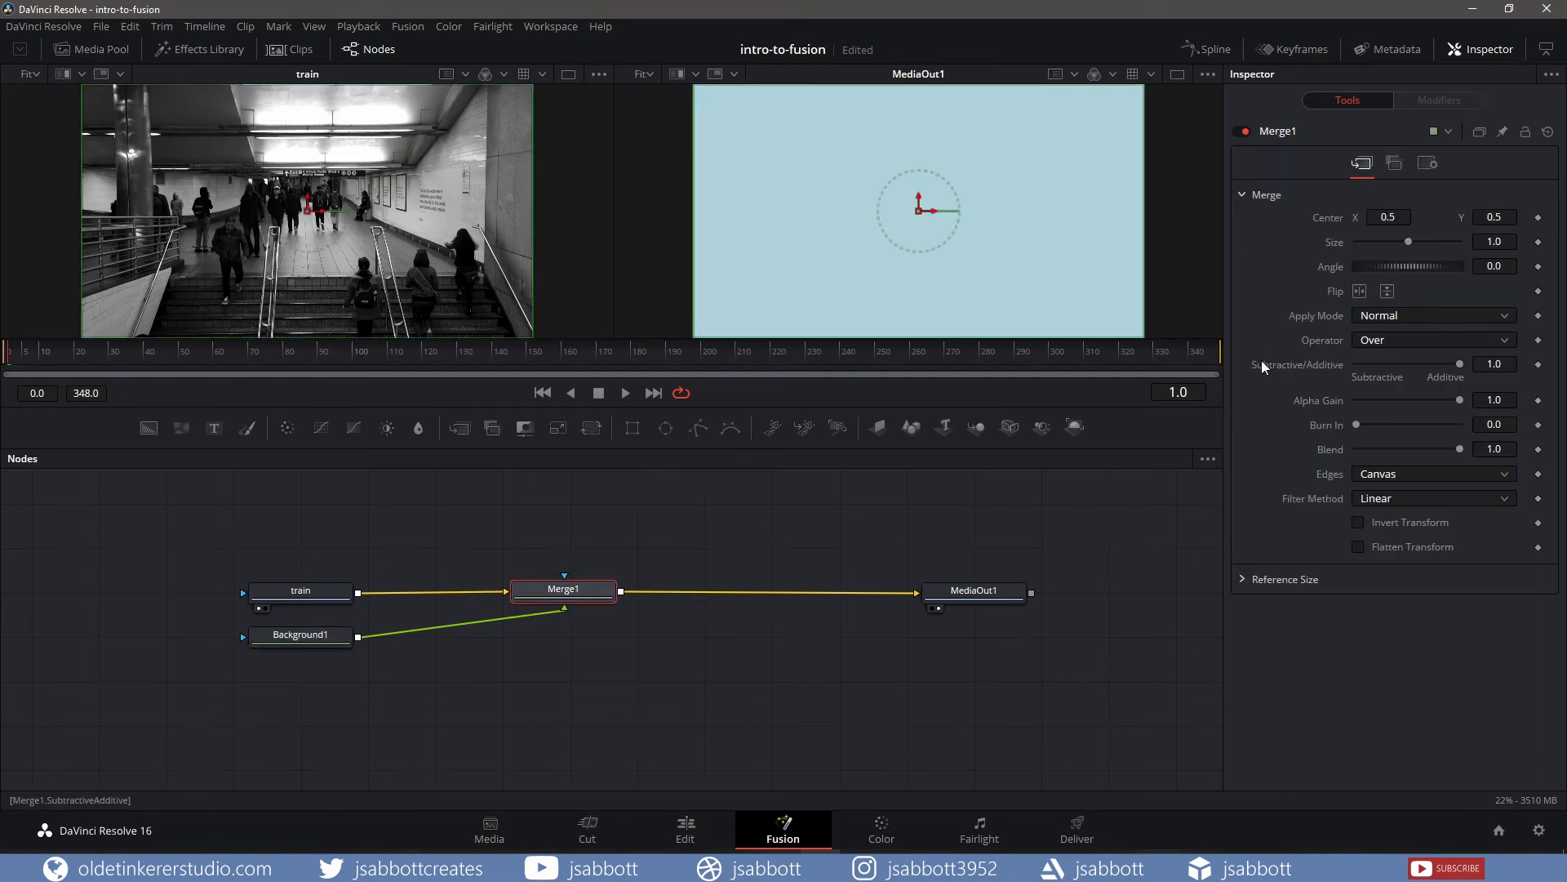
pyautogui.click(1424, 313)
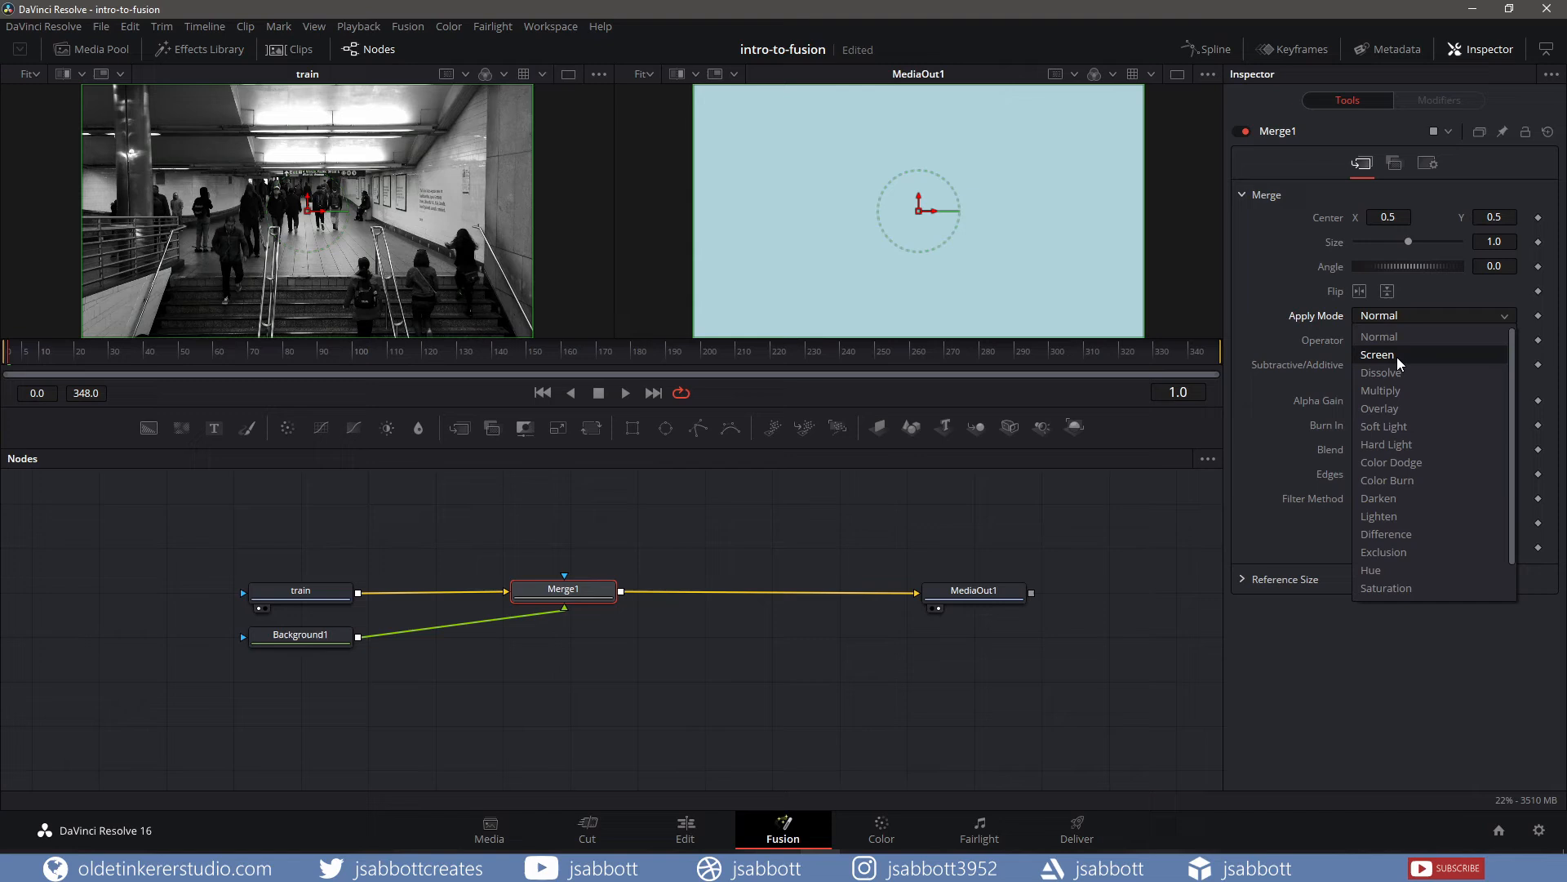
pyautogui.click(1397, 356)
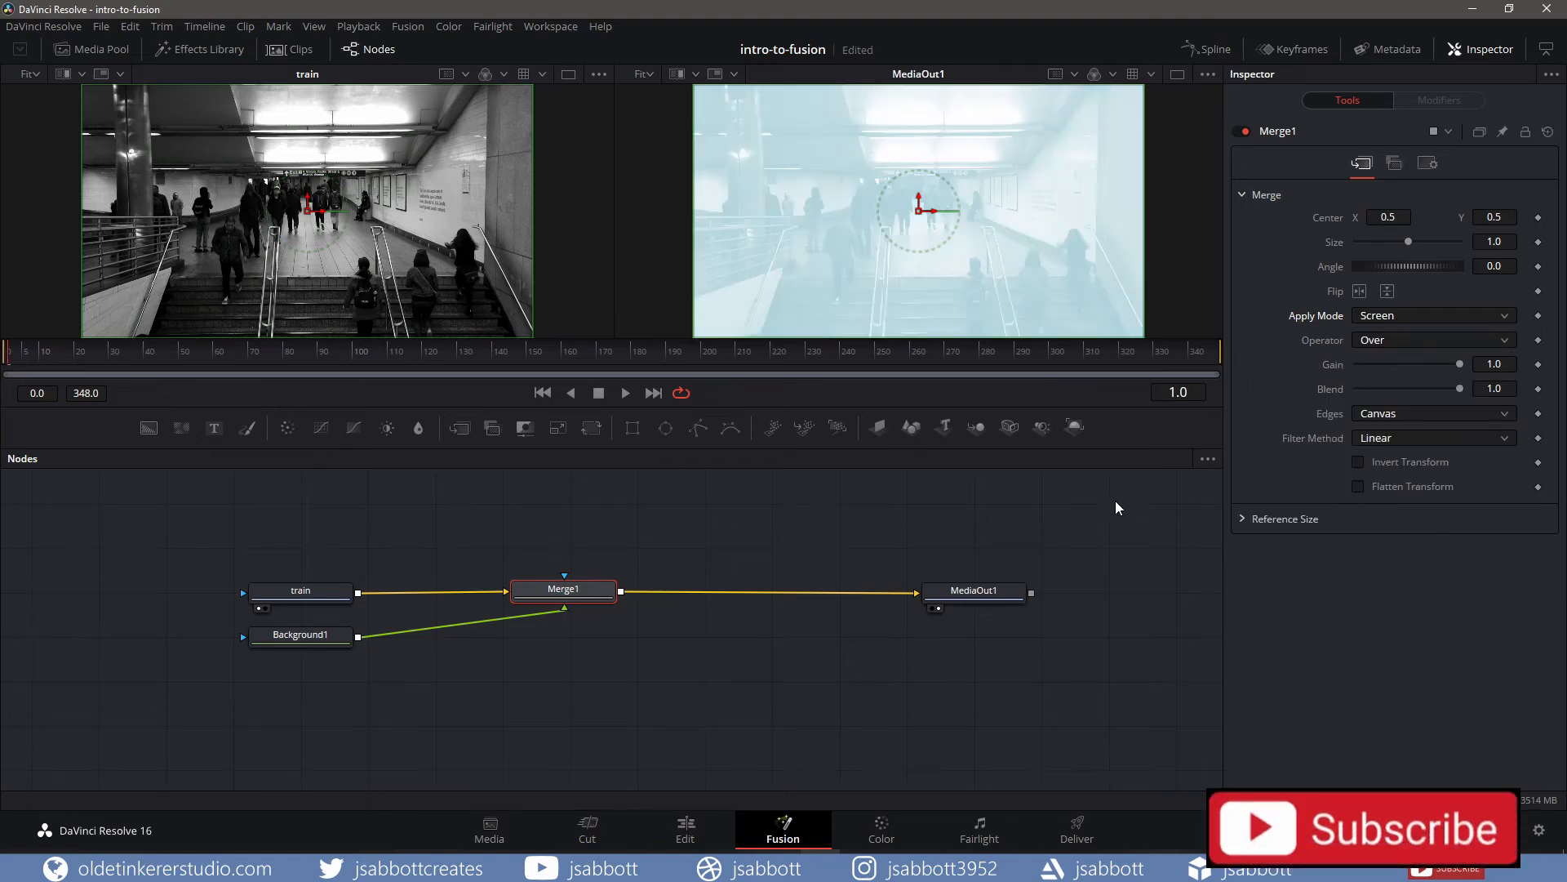
pyautogui.click(684, 832)
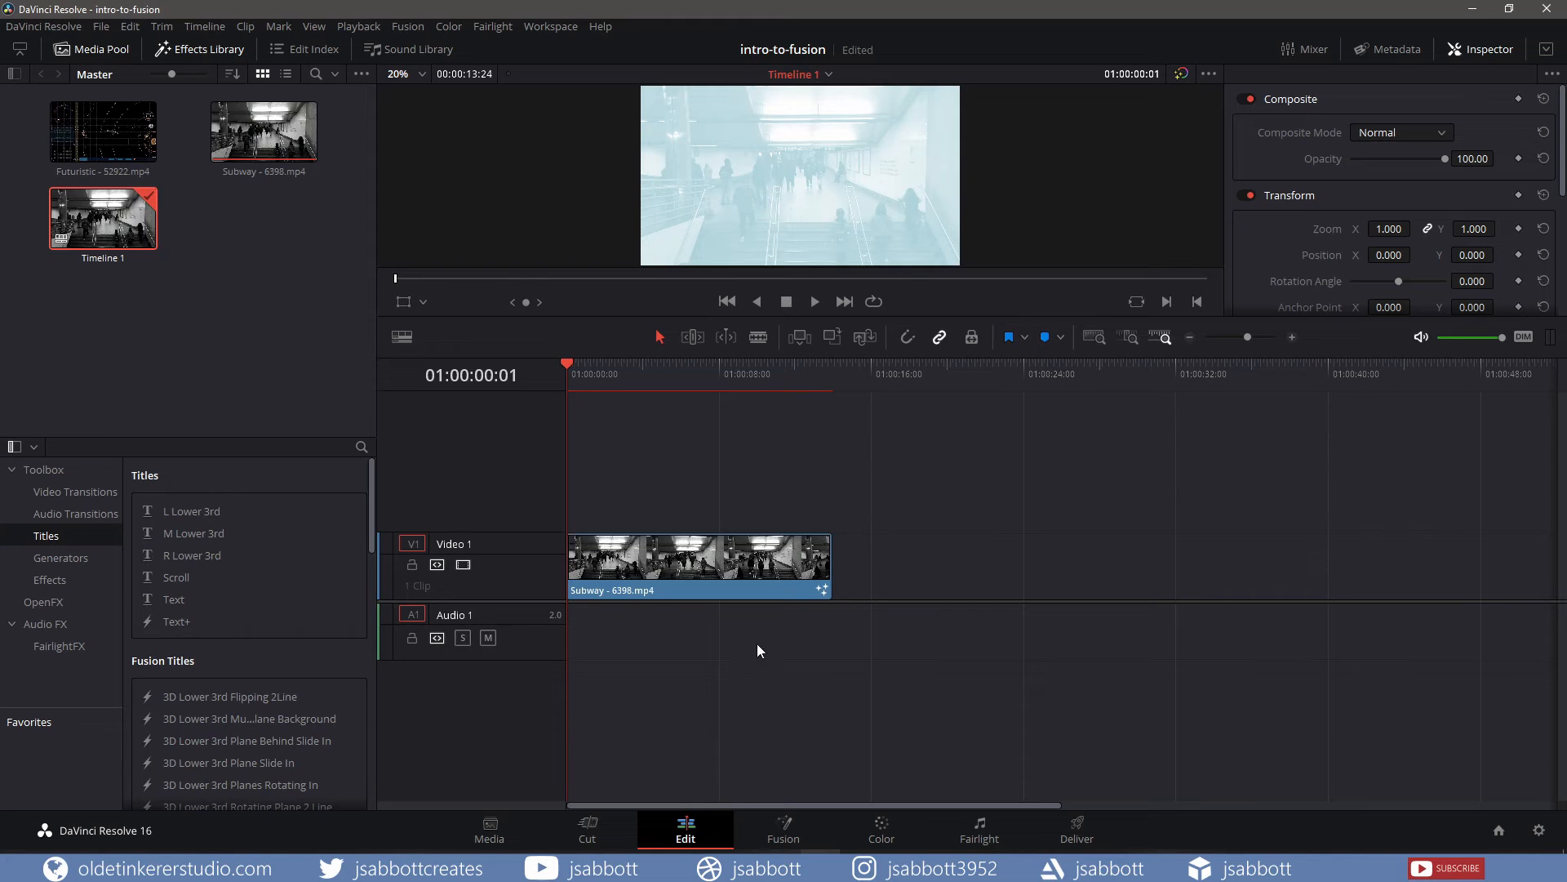
pyautogui.click(789, 842)
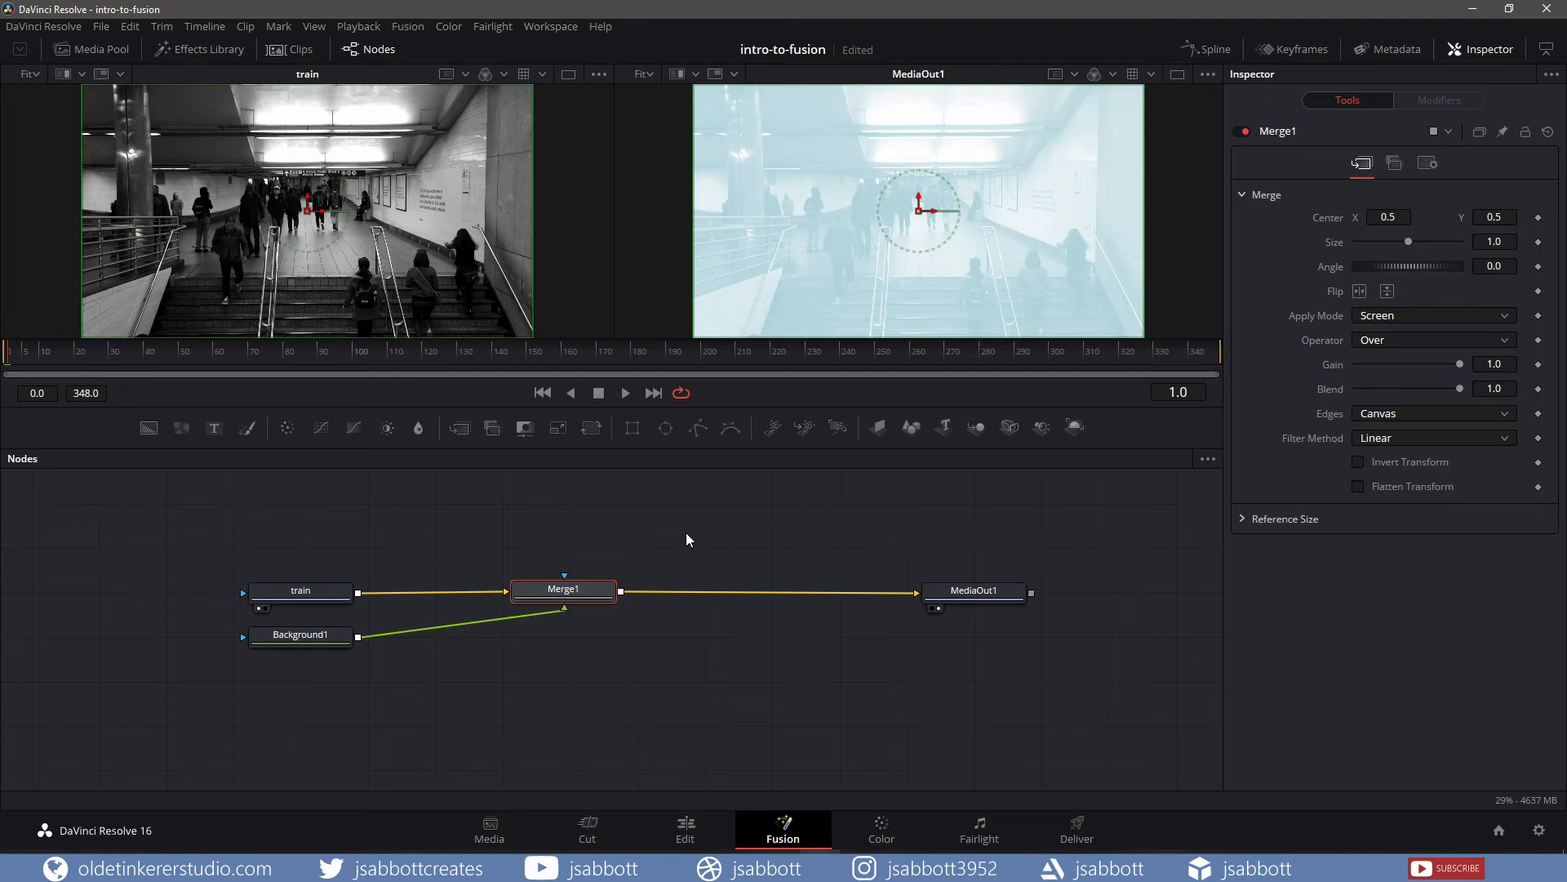
# Add the Futuristic - 52922.mp4 clip from the media pool as a node above Merge1 and rename it HUD.
pyautogui.scroll(2, 686, 533)
pyautogui.scroll(-2, 686, 533)
pyautogui.scroll(1, 686, 533)
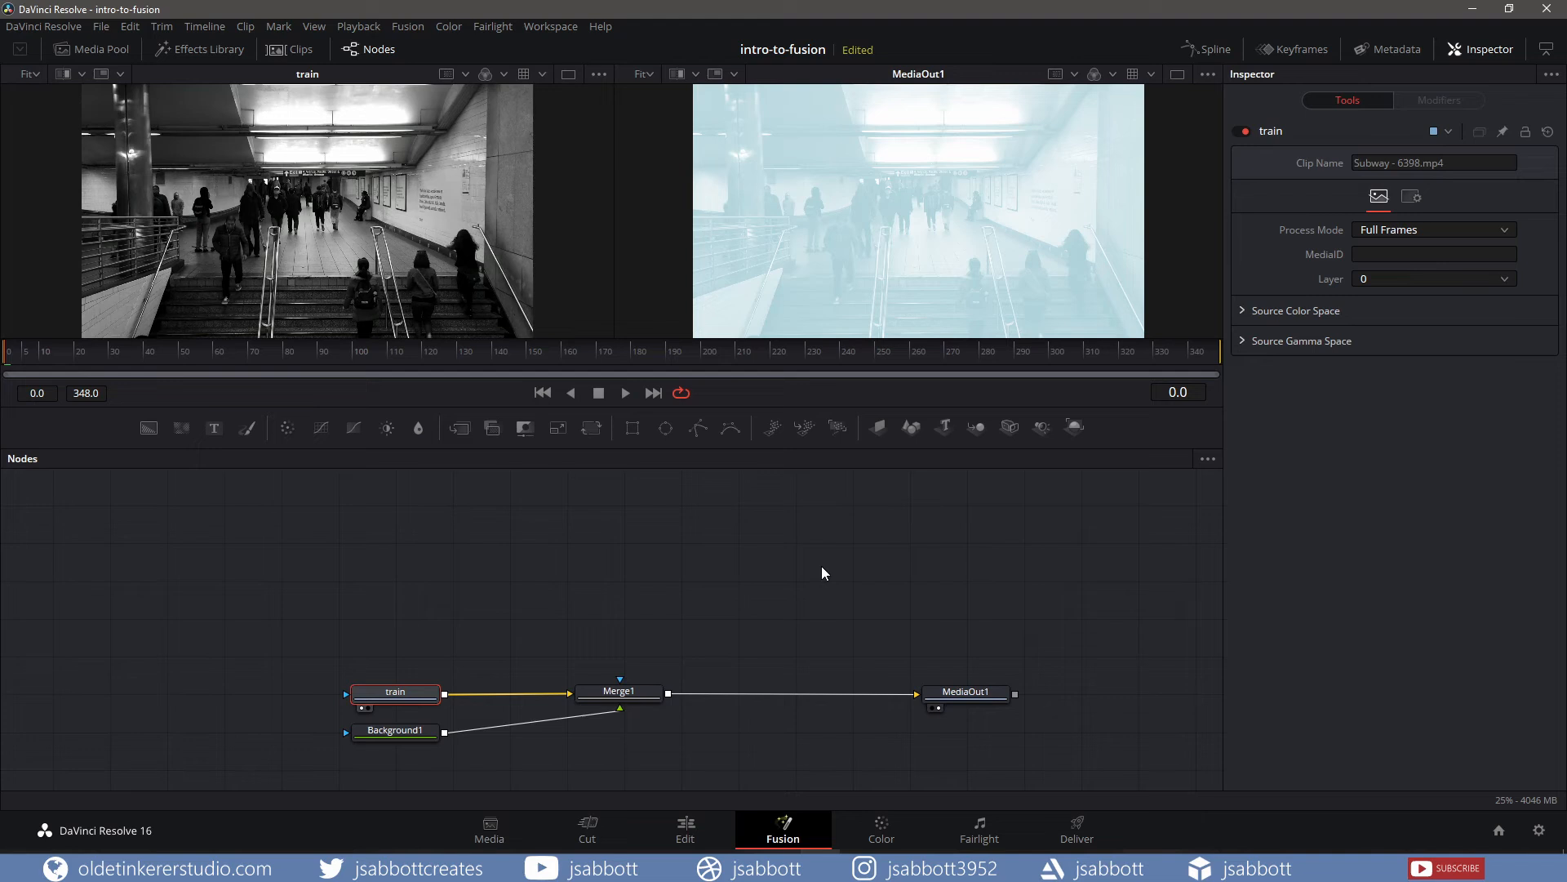
pyautogui.click(103, 48)
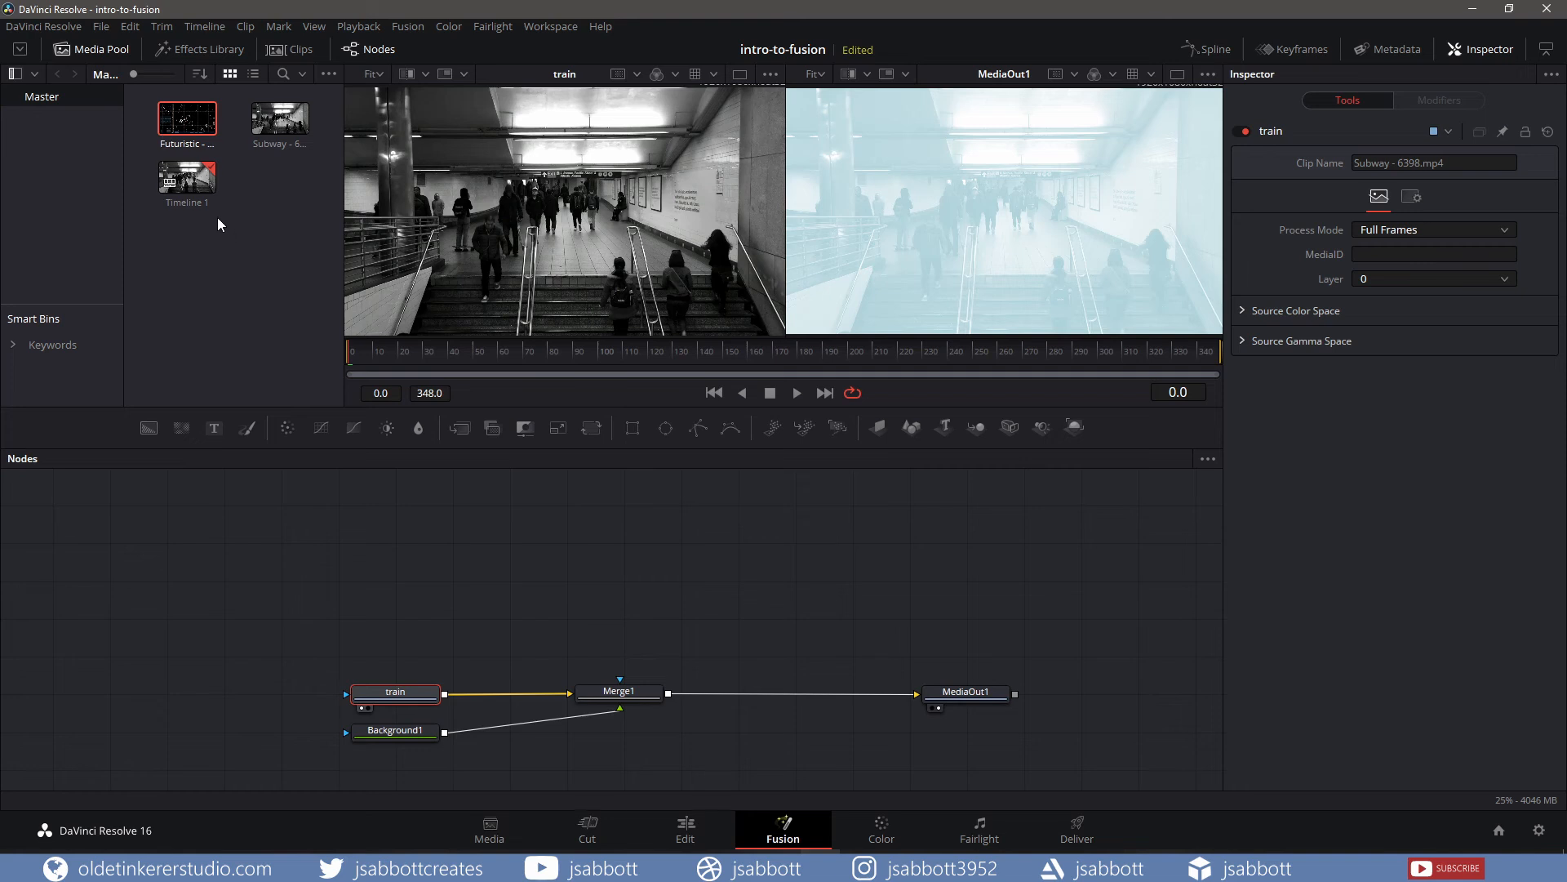
pyautogui.moveTo(183, 124); pyautogui.dragTo(655, 575)
pyautogui.click(91, 49)
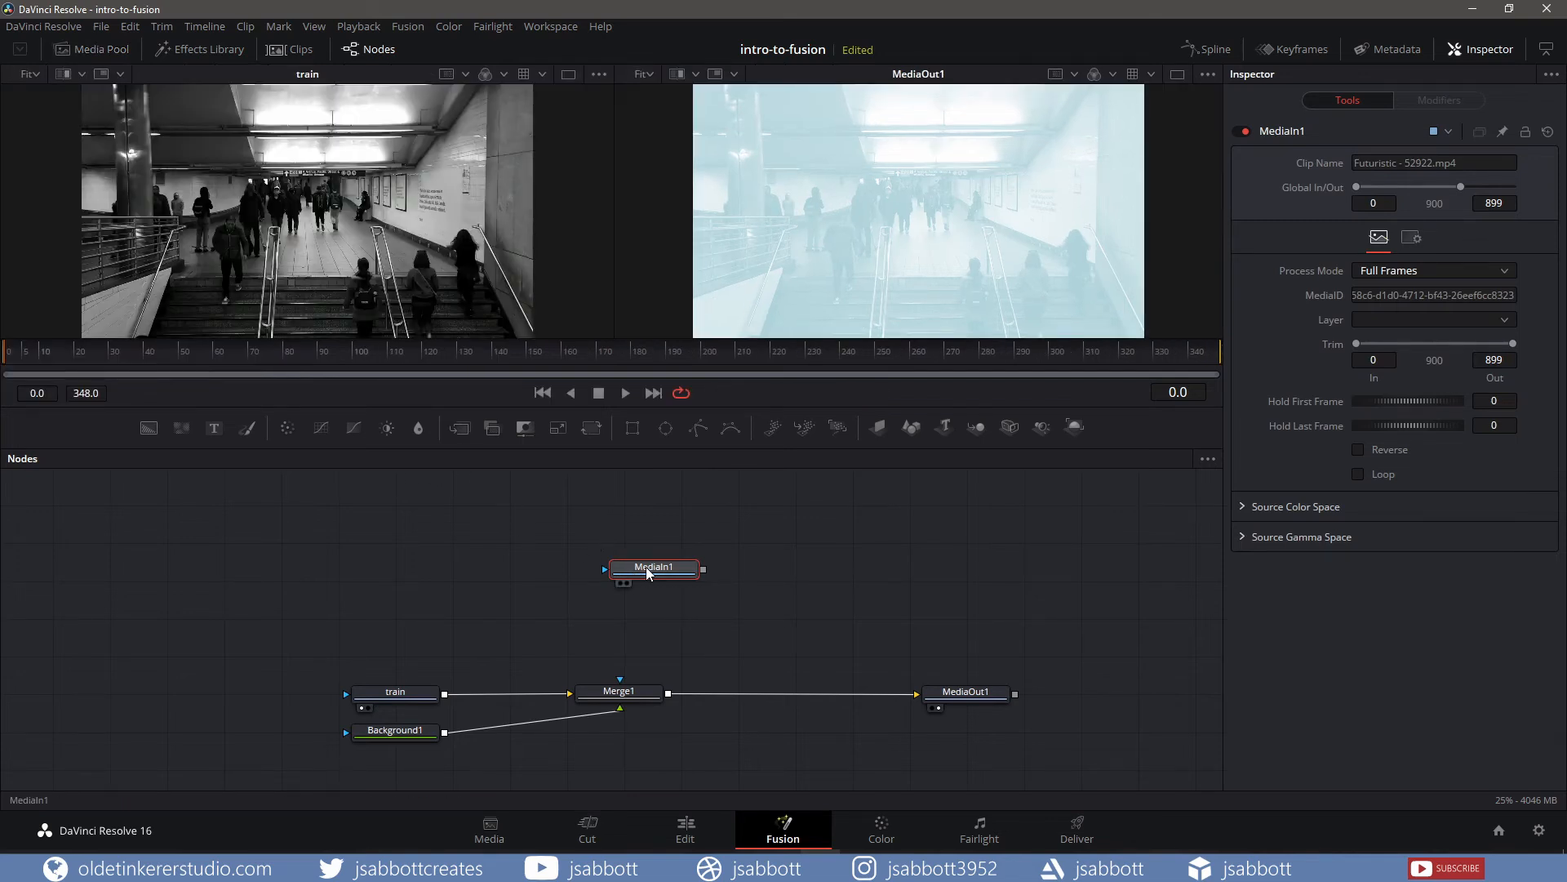
pyautogui.press('F2')
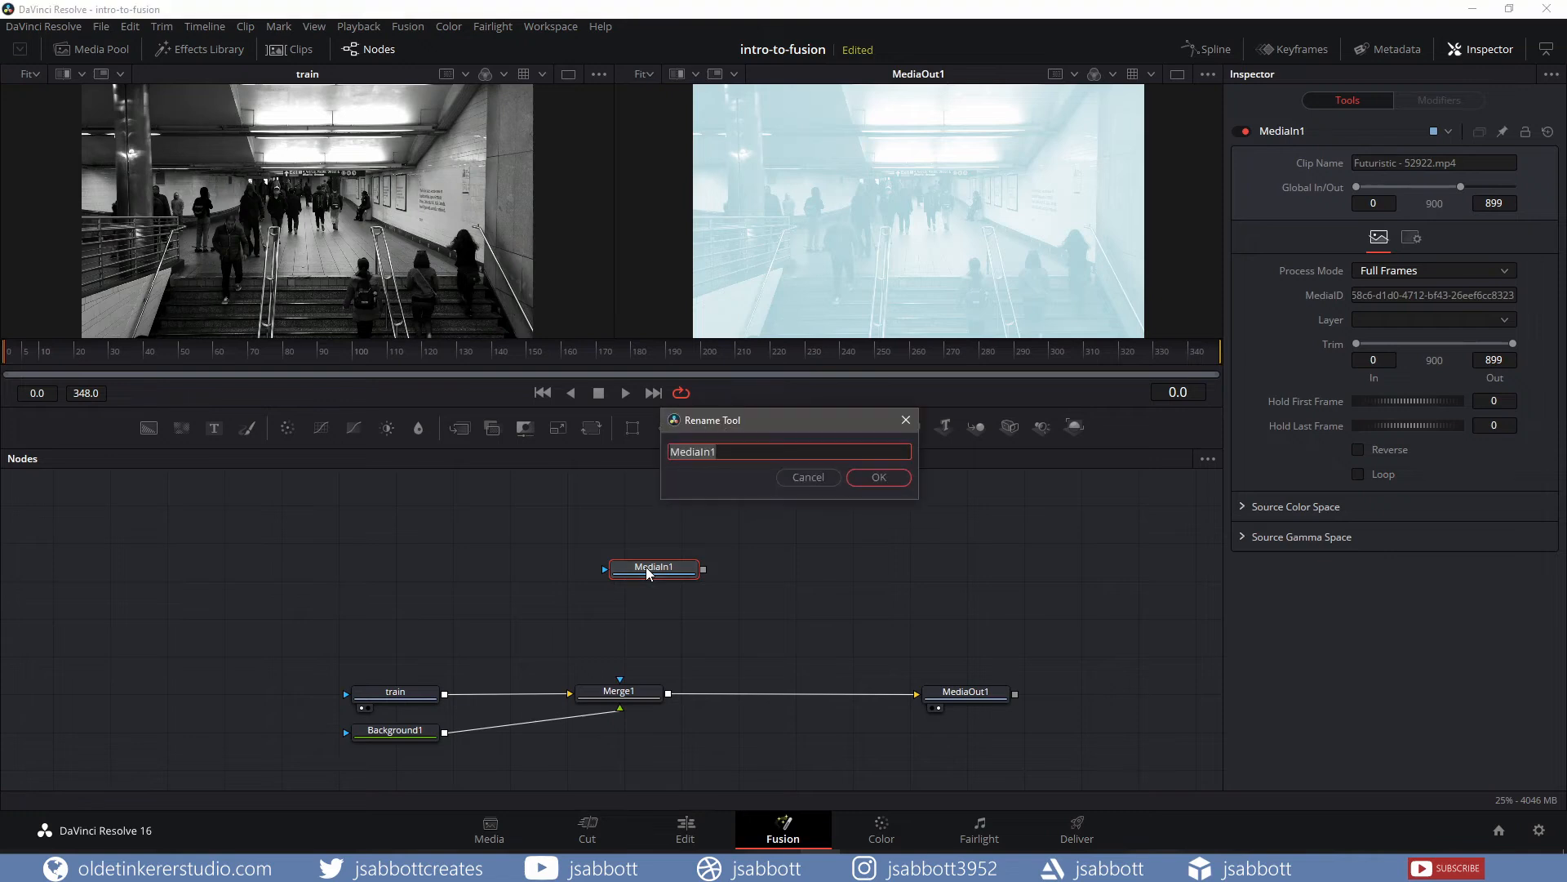
pyautogui.write('HUD')
pyautogui.press('Return')
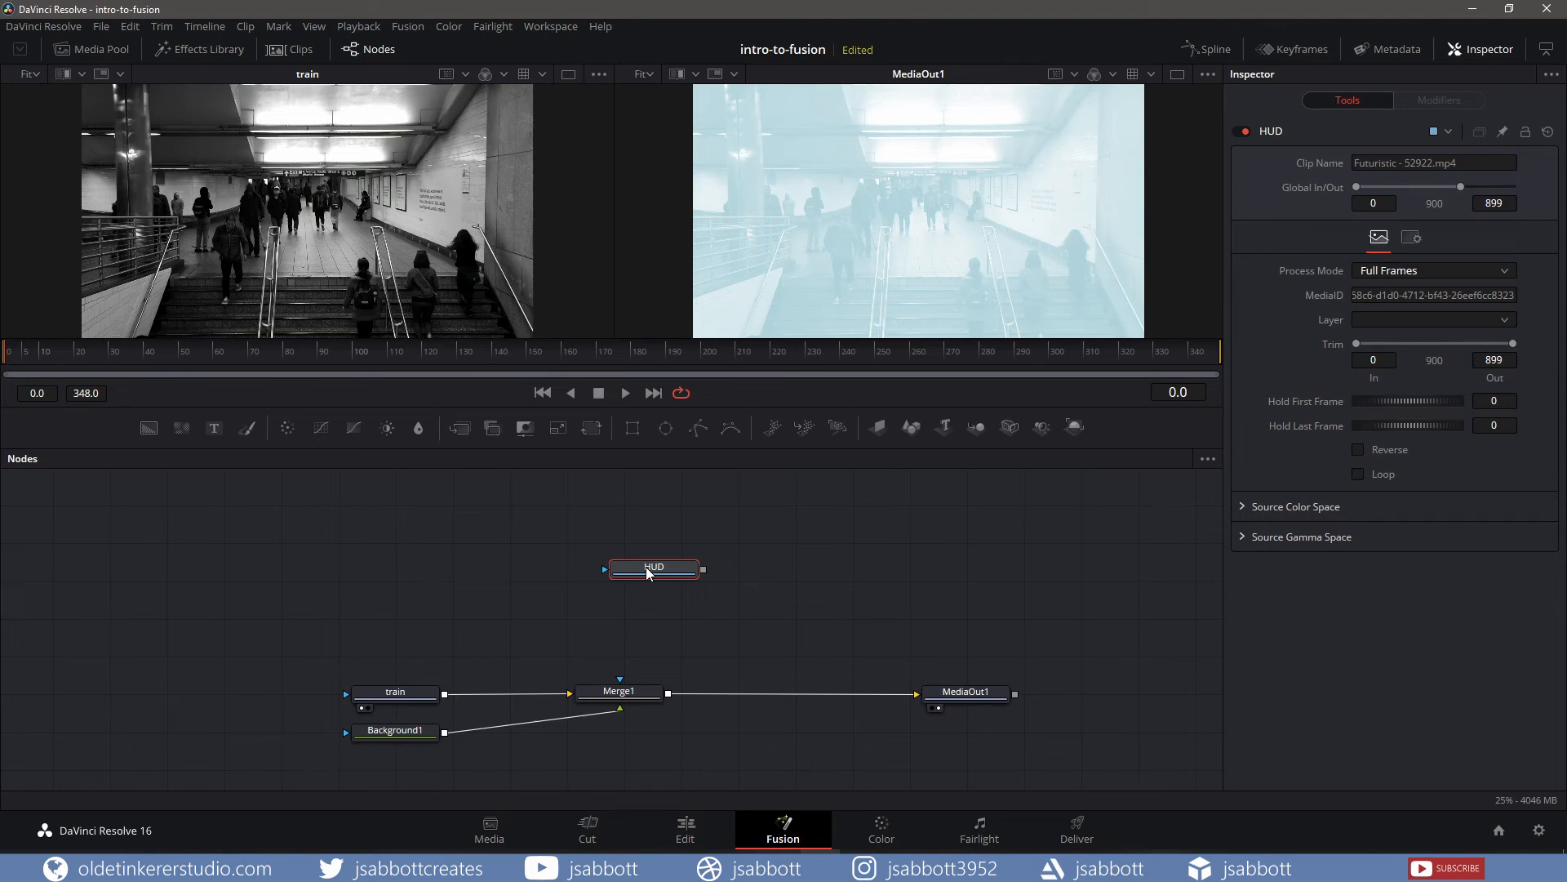
# Show HUD in the first viewer, insert a Merge node between Merge1 and MediaOut1, and connect HUD, placed above it, as its foreground.
pyautogui.press('1')
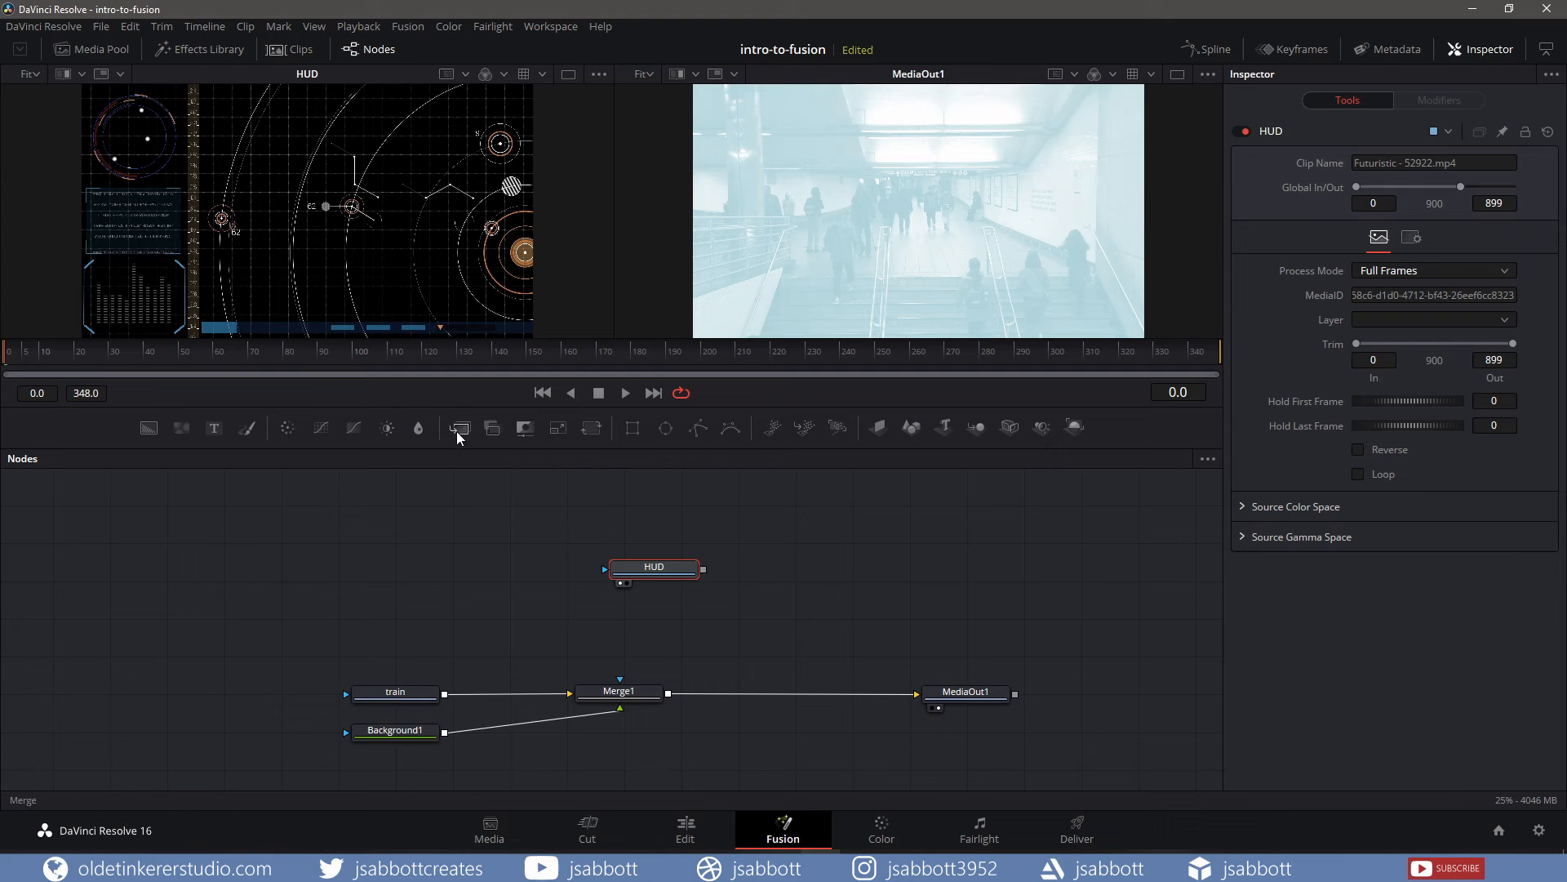
pyautogui.moveTo(457, 431); pyautogui.dragTo(849, 591)
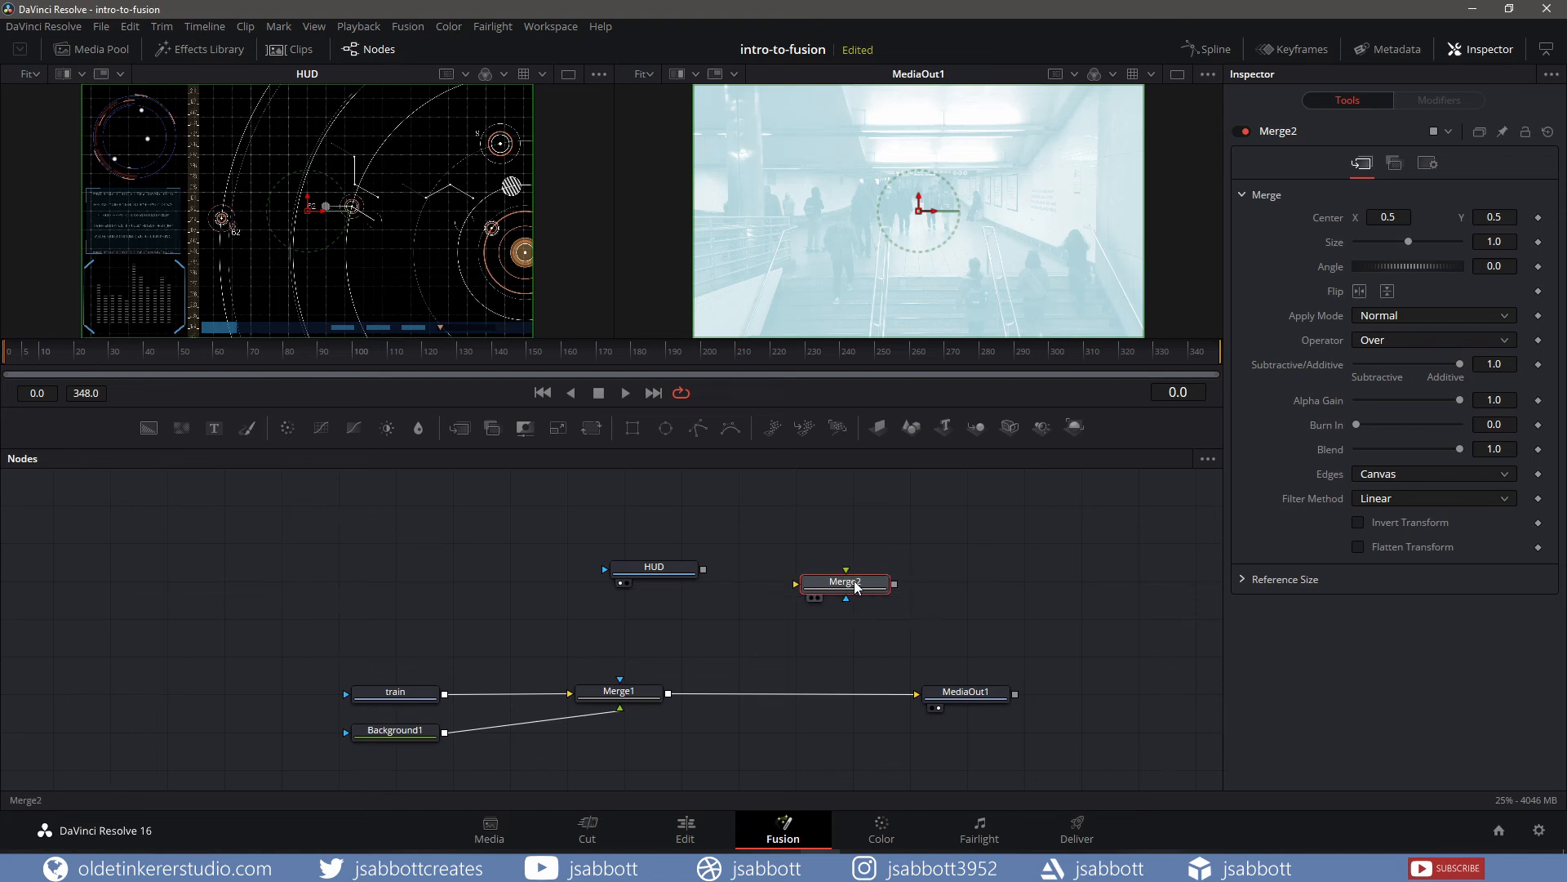
pyautogui.moveTo(856, 586); pyautogui.dragTo(820, 696)
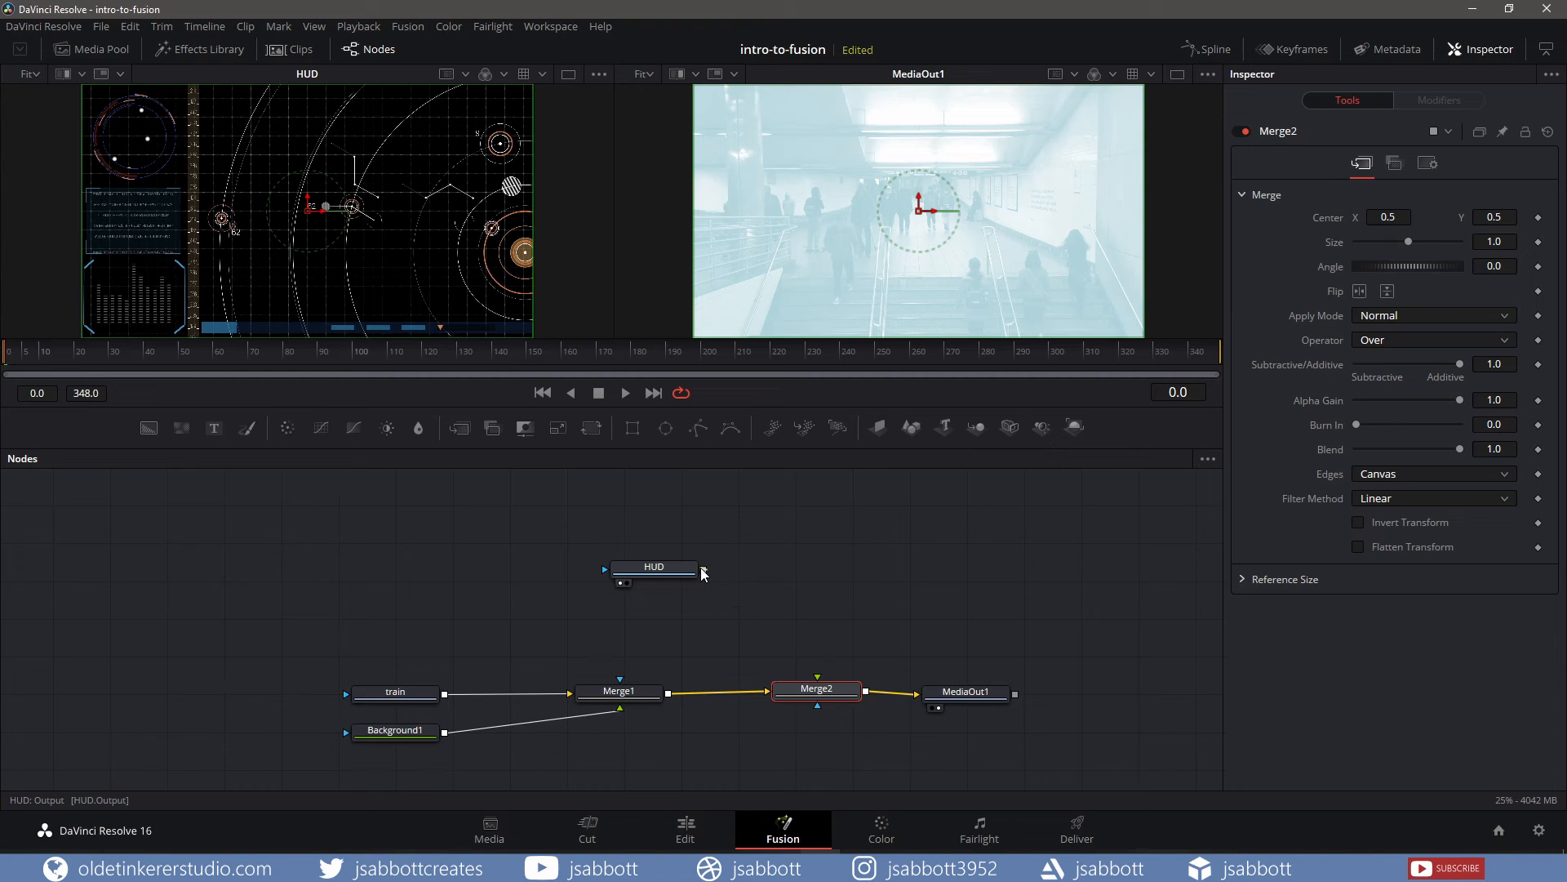
pyautogui.moveTo(702, 570); pyautogui.dragTo(817, 677)
pyautogui.moveTo(678, 581); pyautogui.dragTo(836, 577)
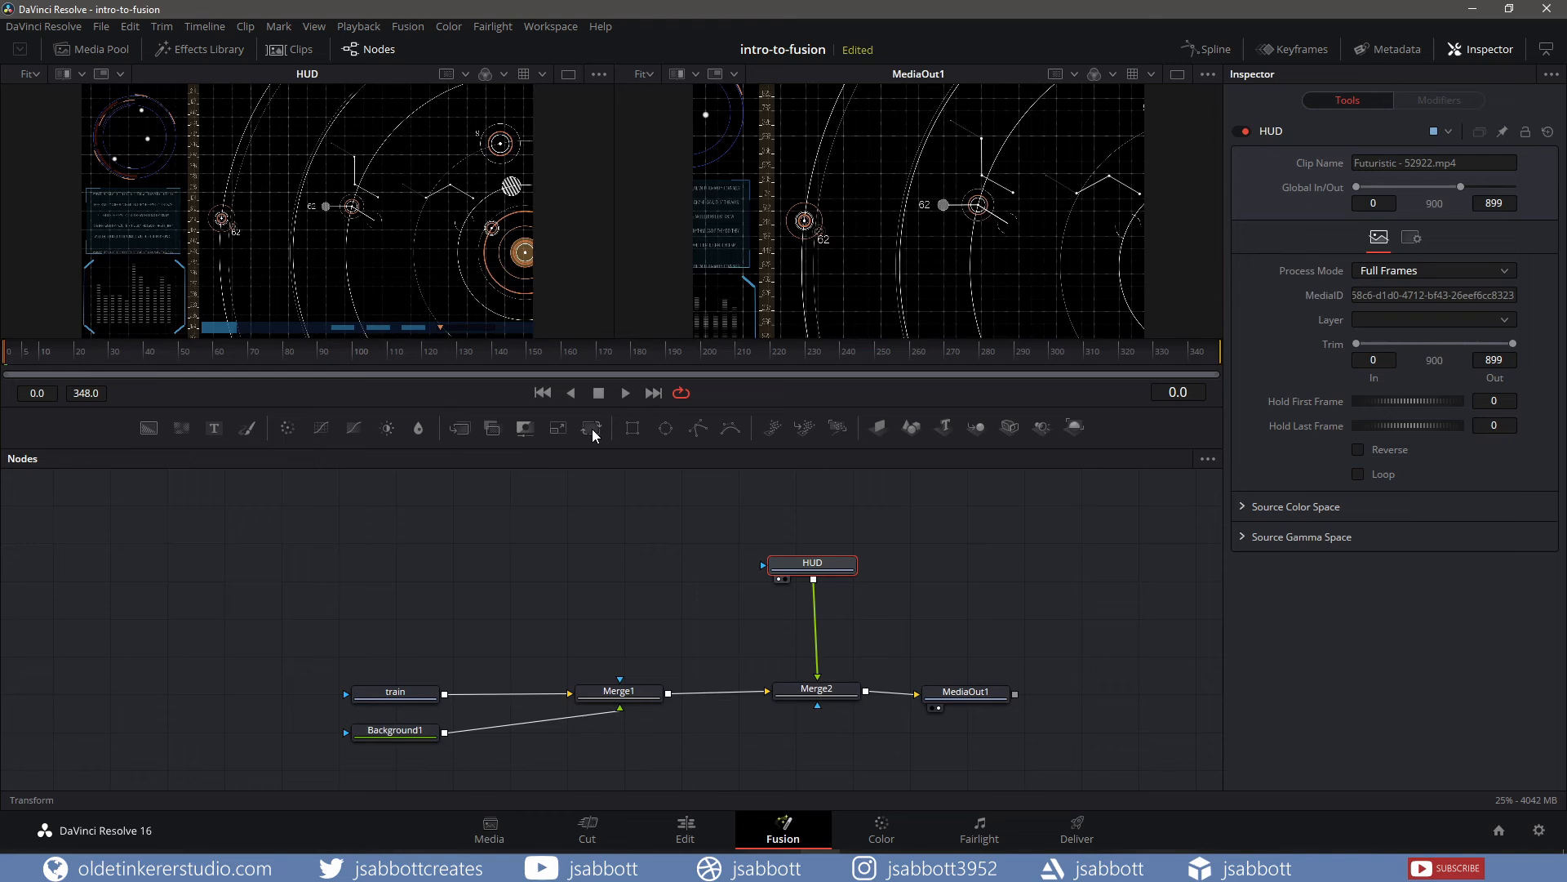
# Insert a Transform node between HUD and Merge2, with size 0.31 and its centre moved to about X 0.69, Y 0.67.
pyautogui.moveTo(592, 428); pyautogui.dragTo(932, 622)
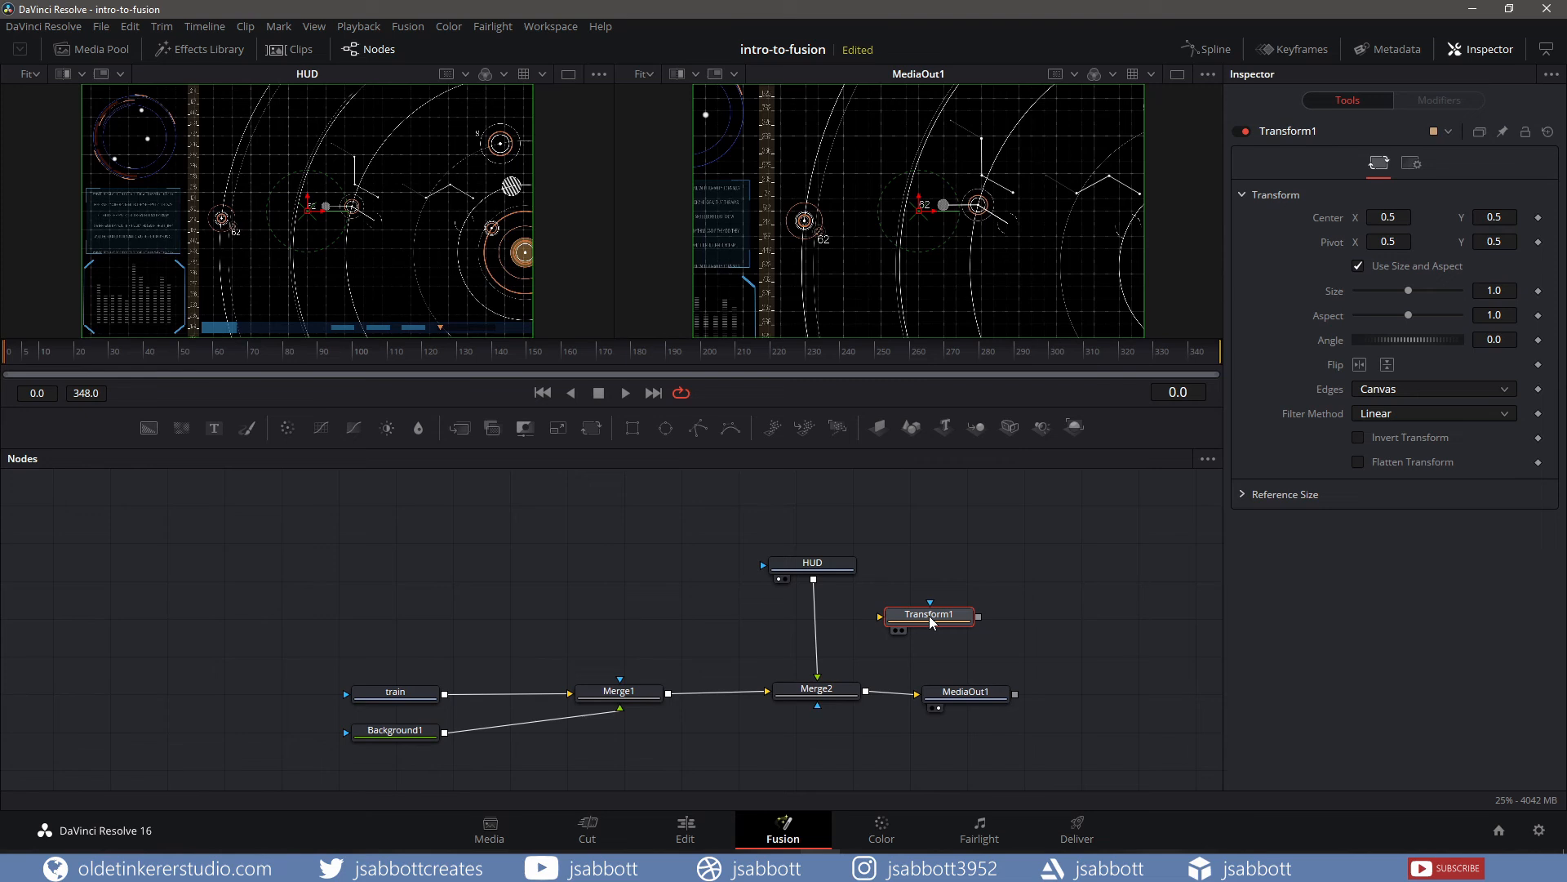
pyautogui.moveTo(932, 622); pyautogui.dragTo(815, 637)
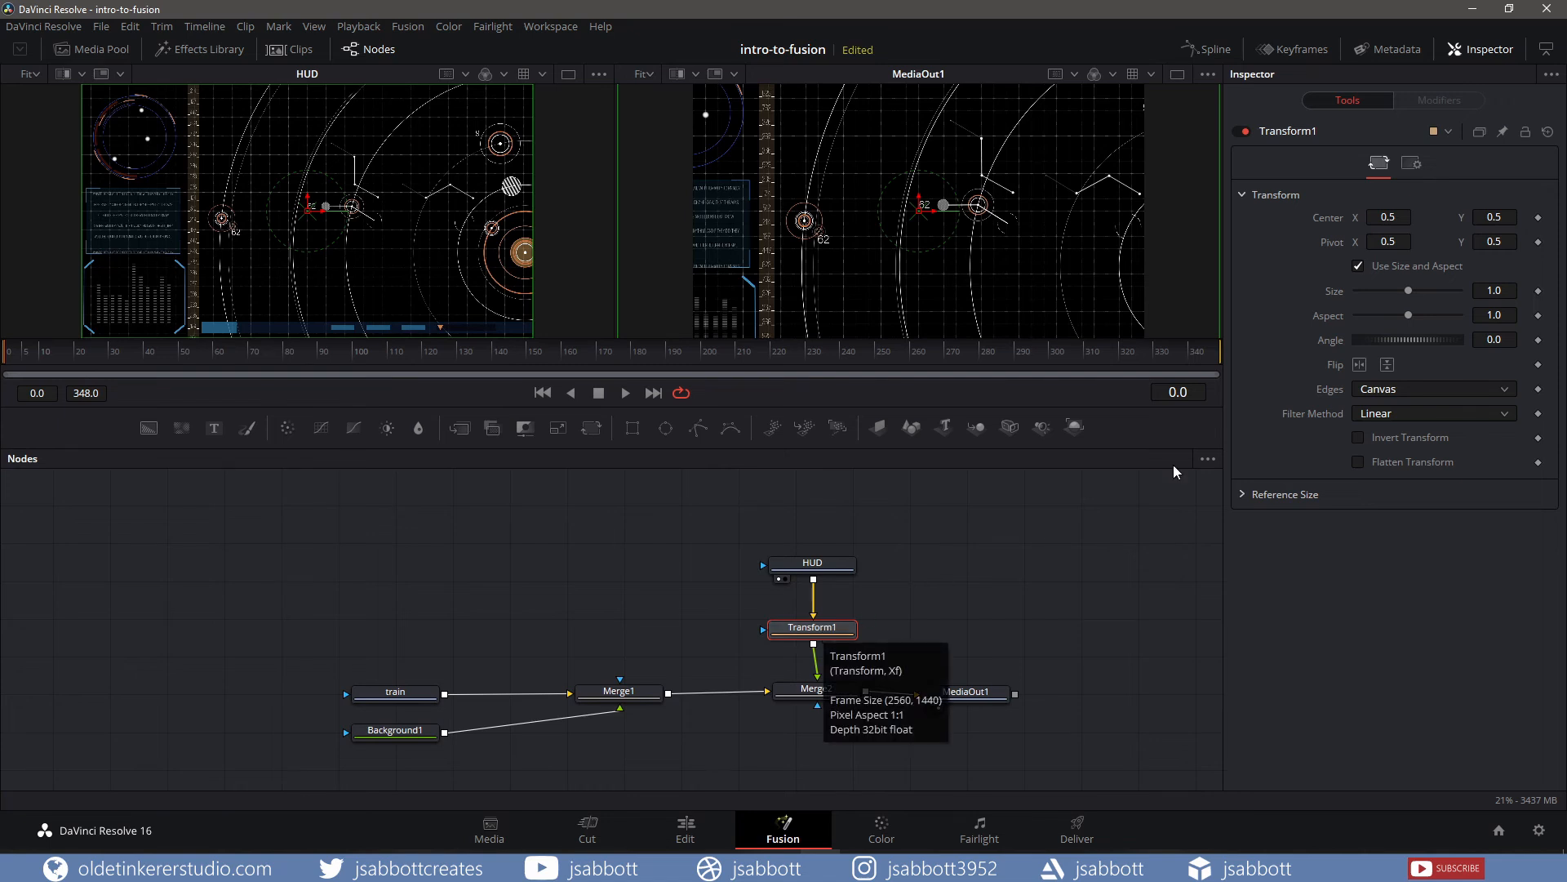
pyautogui.moveTo(1409, 291); pyautogui.dragTo(1370, 291)
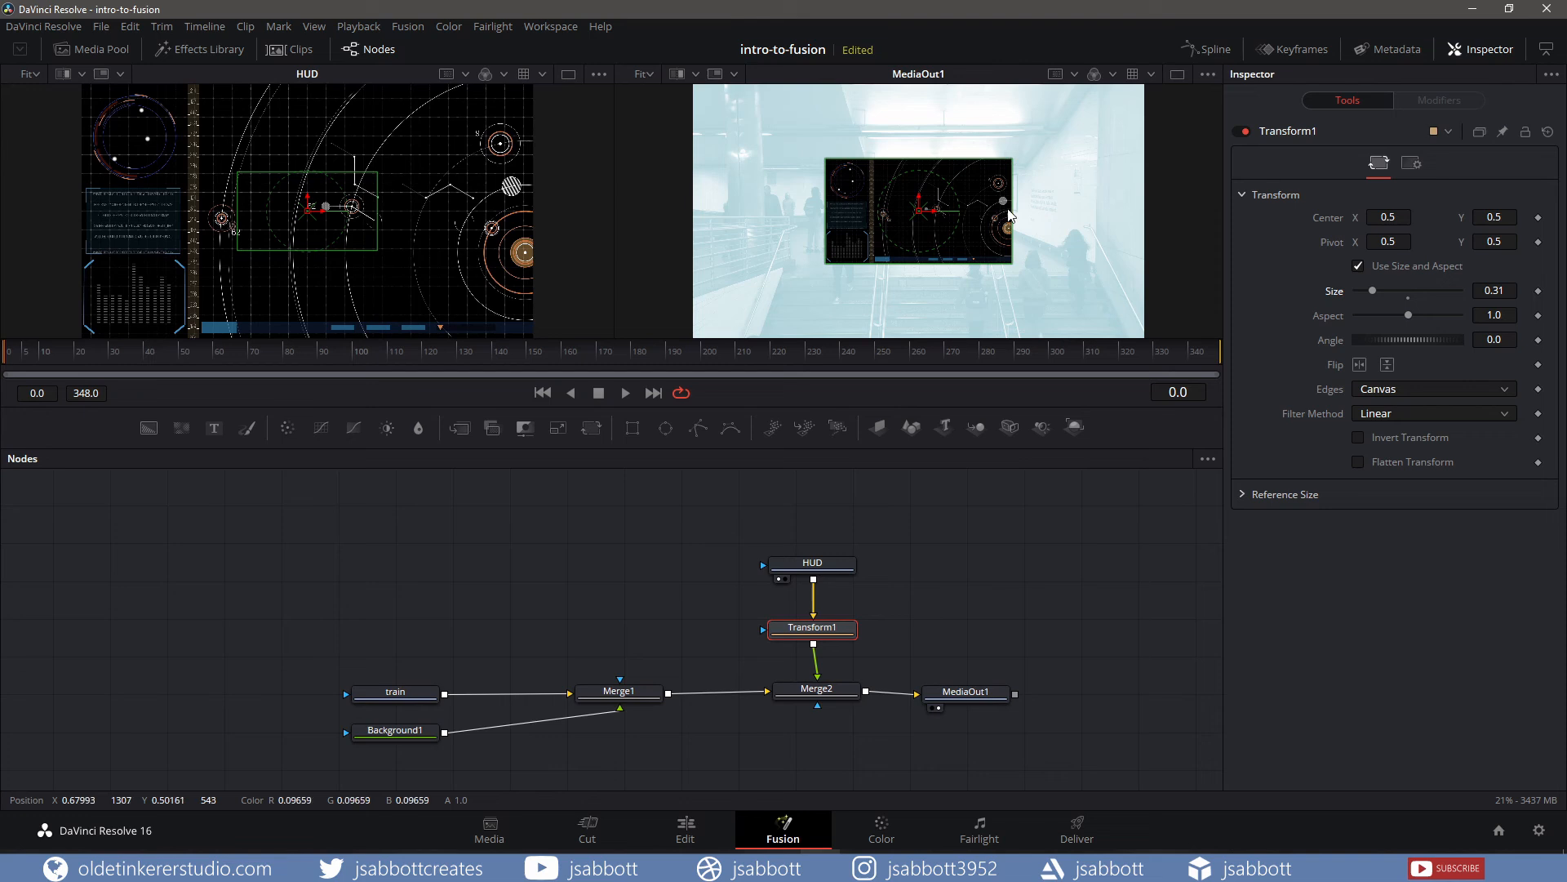
pyautogui.moveTo(919, 204); pyautogui.dragTo(1051, 147)
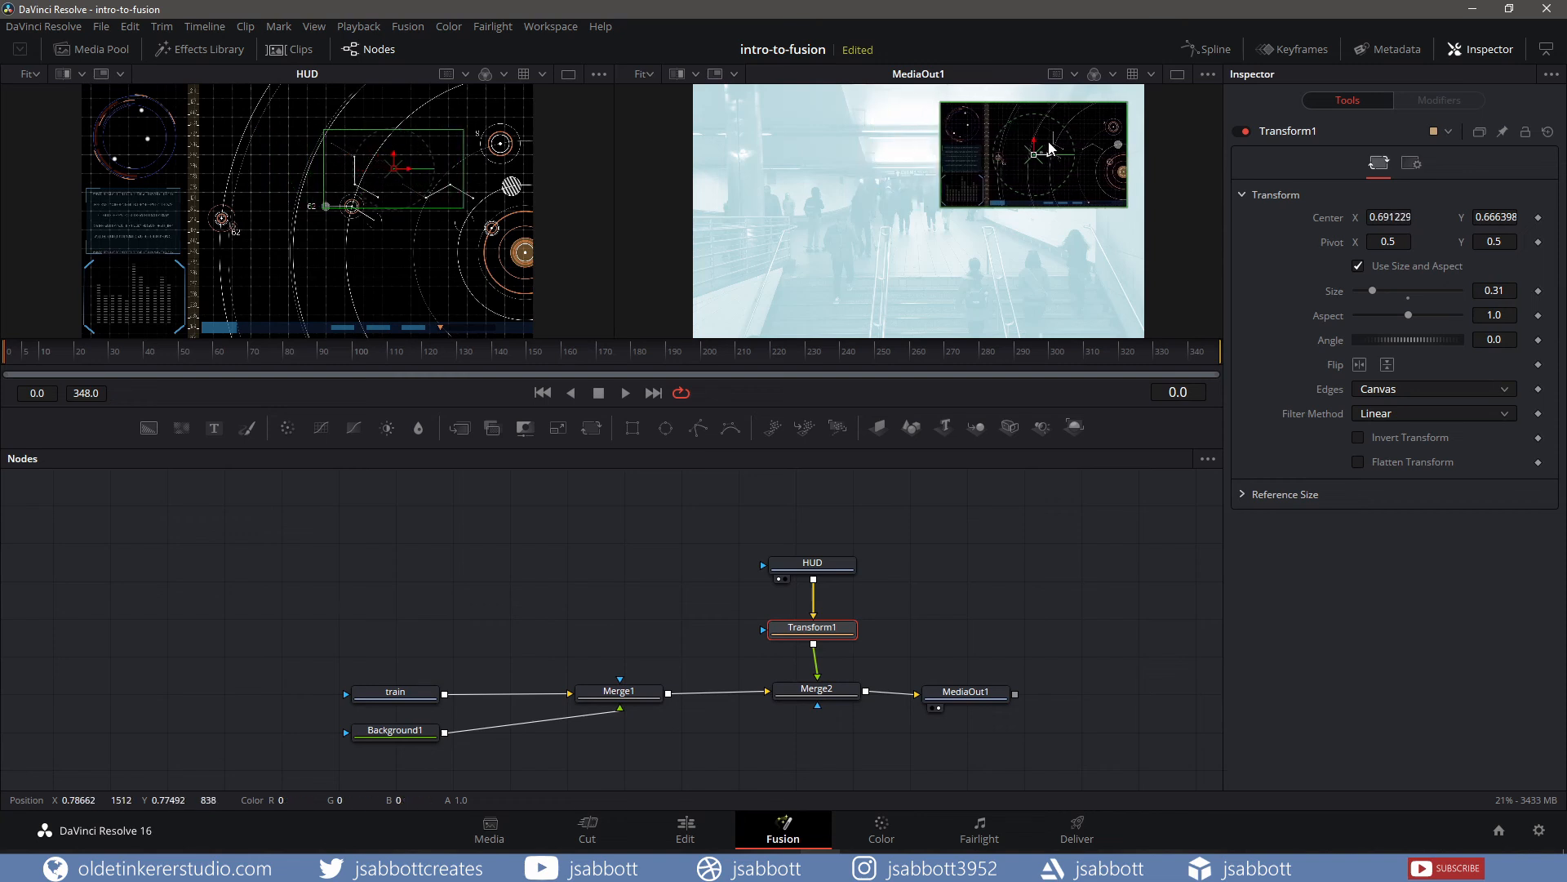
# Play the composite on the Edit page, reset the playhead to the timeline start and return to the Fusion page.
pyautogui.click(686, 828)
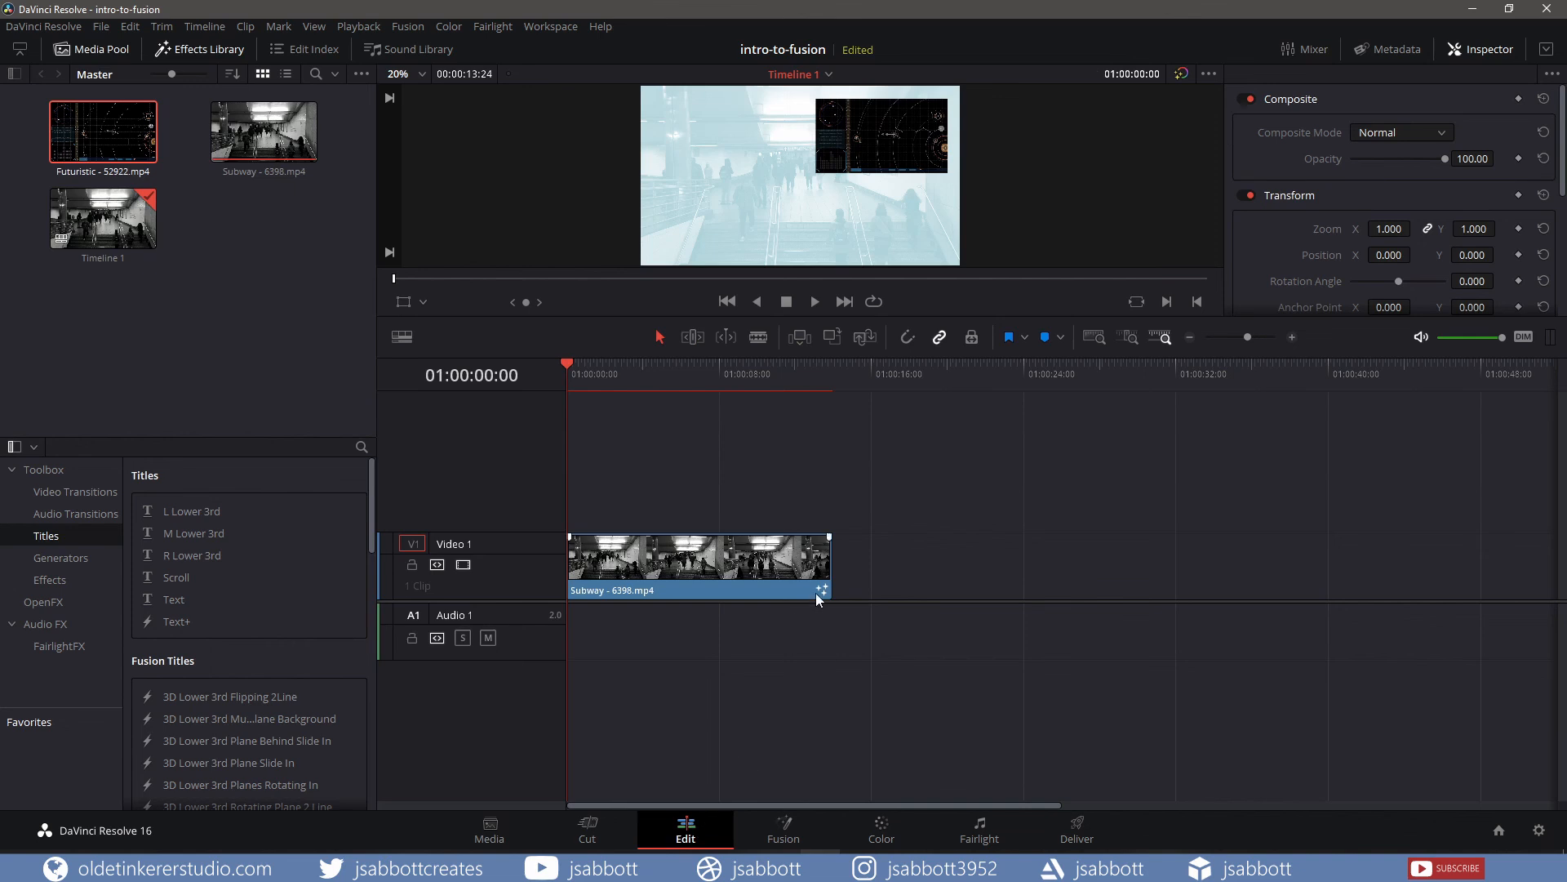
pyautogui.click(815, 301)
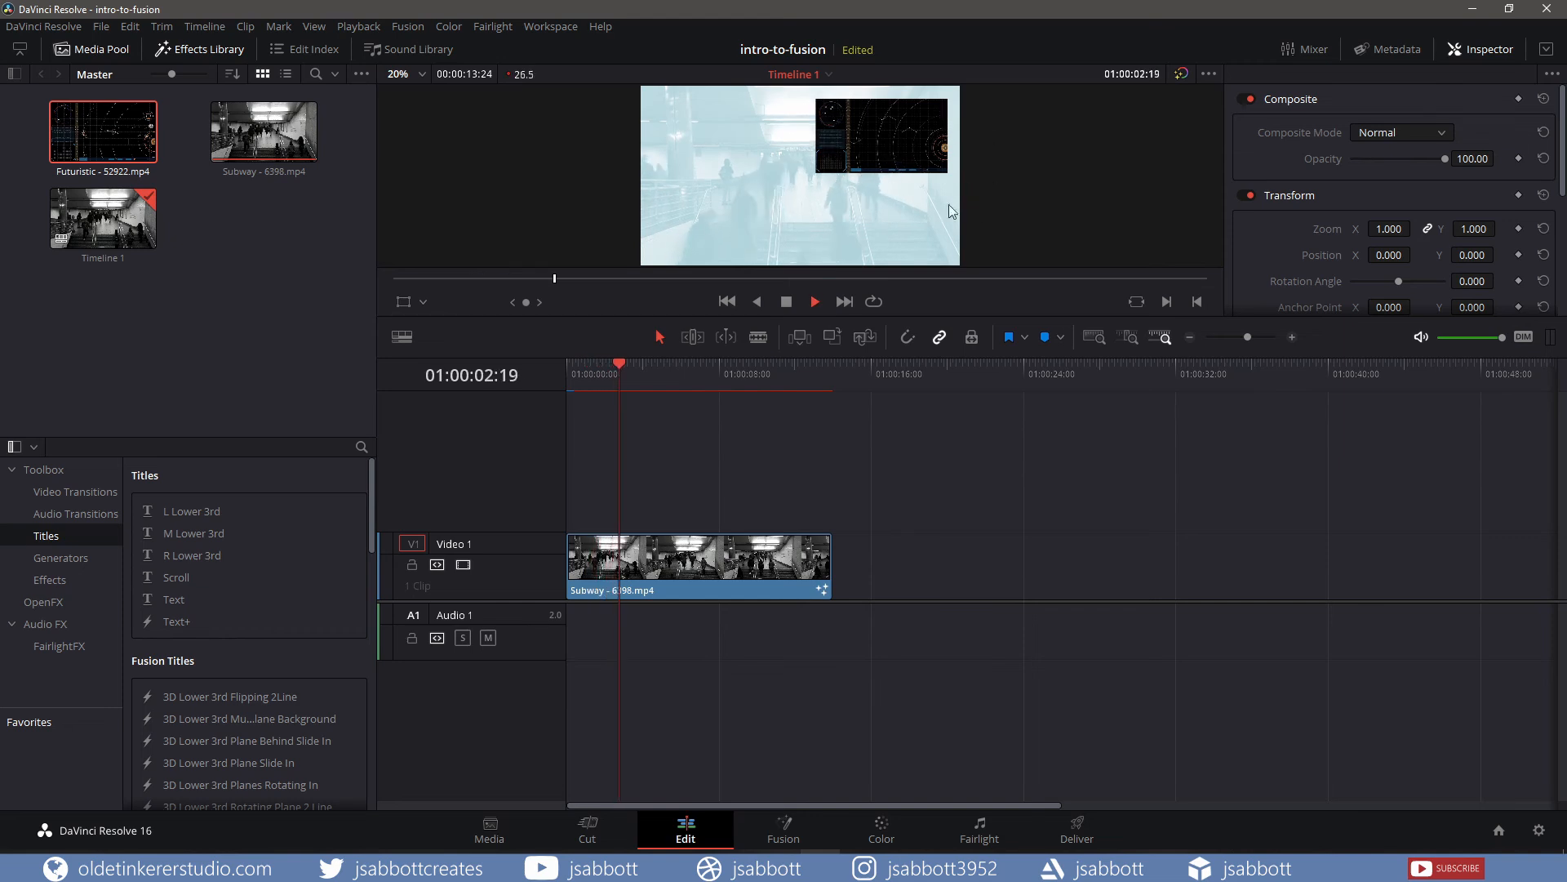
pyautogui.click(783, 302)
pyautogui.moveTo(670, 360); pyautogui.dragTo(555, 371)
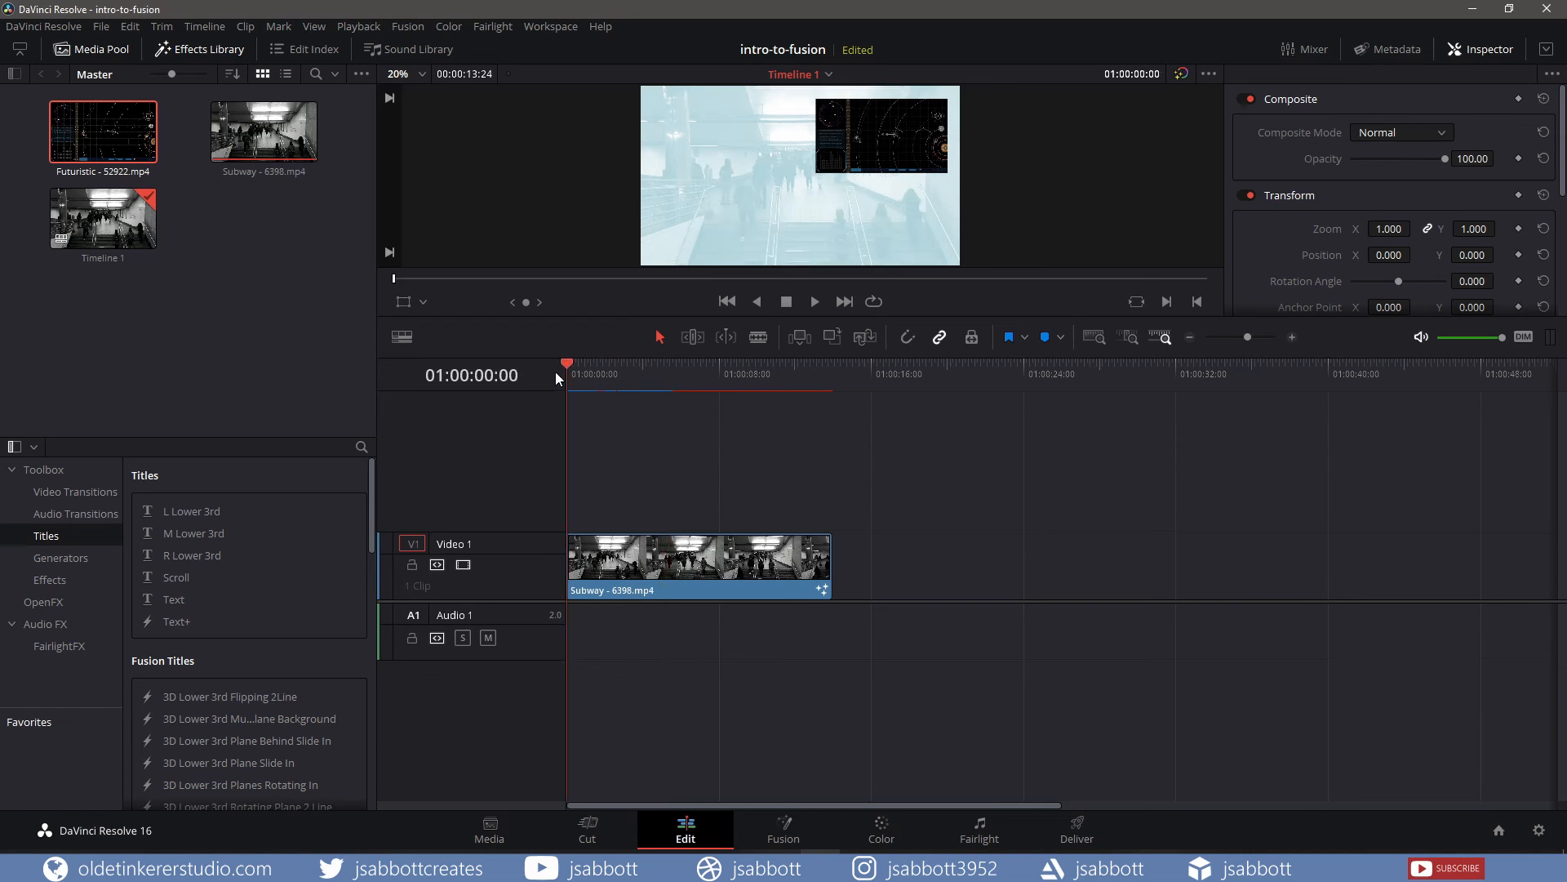
pyautogui.click(784, 830)
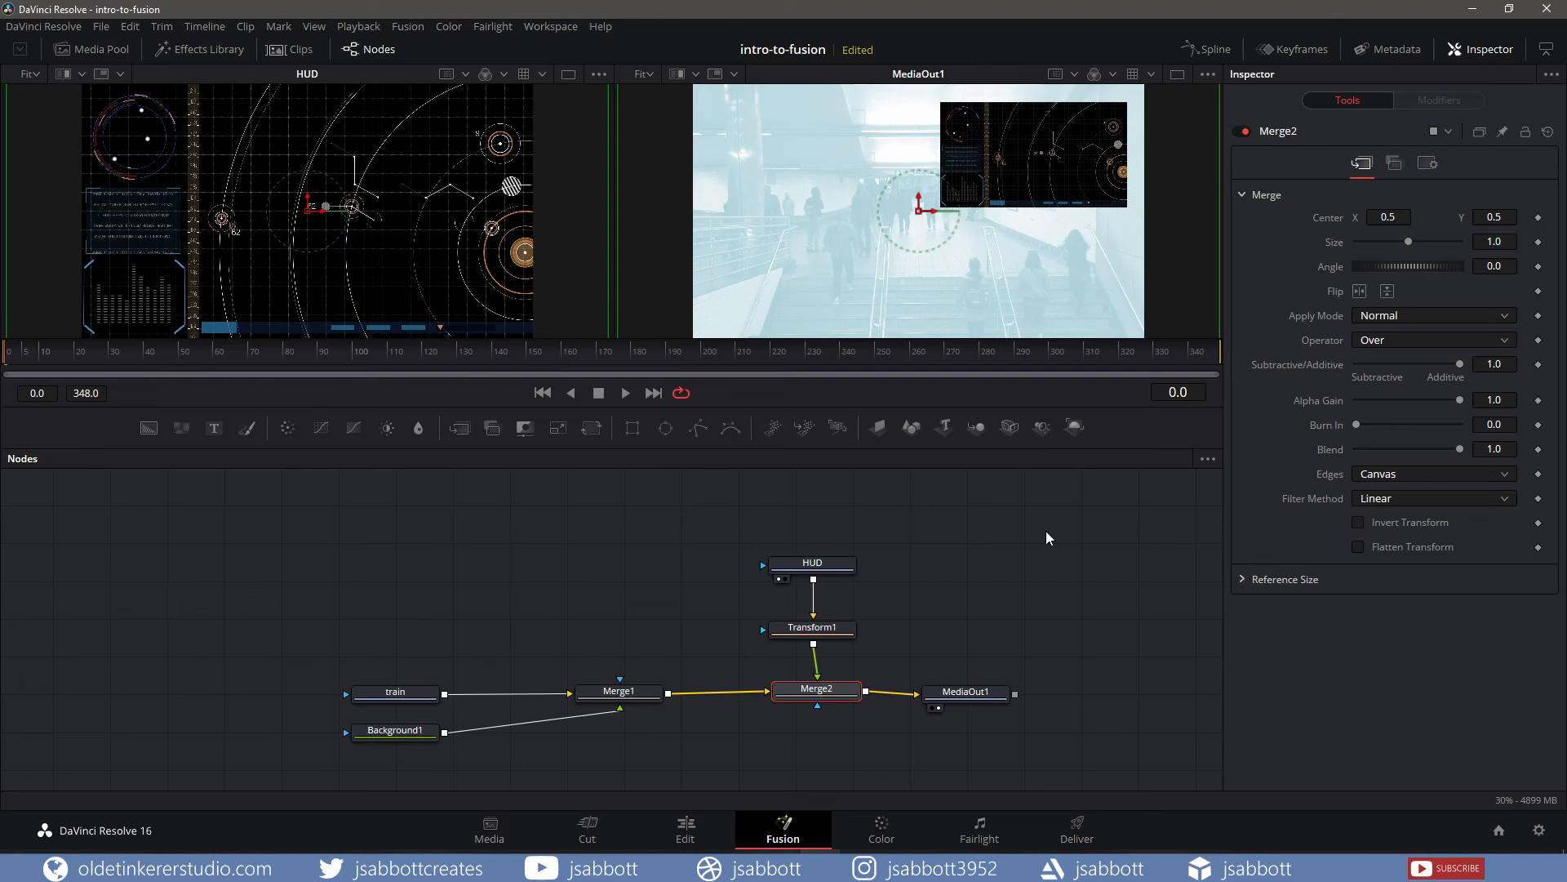
# Move the HUD overlay back near the frame centre, about X 0.504, Y 0.514, and enlarge it to size 0.81 in Transform1.
pyautogui.click(818, 632)
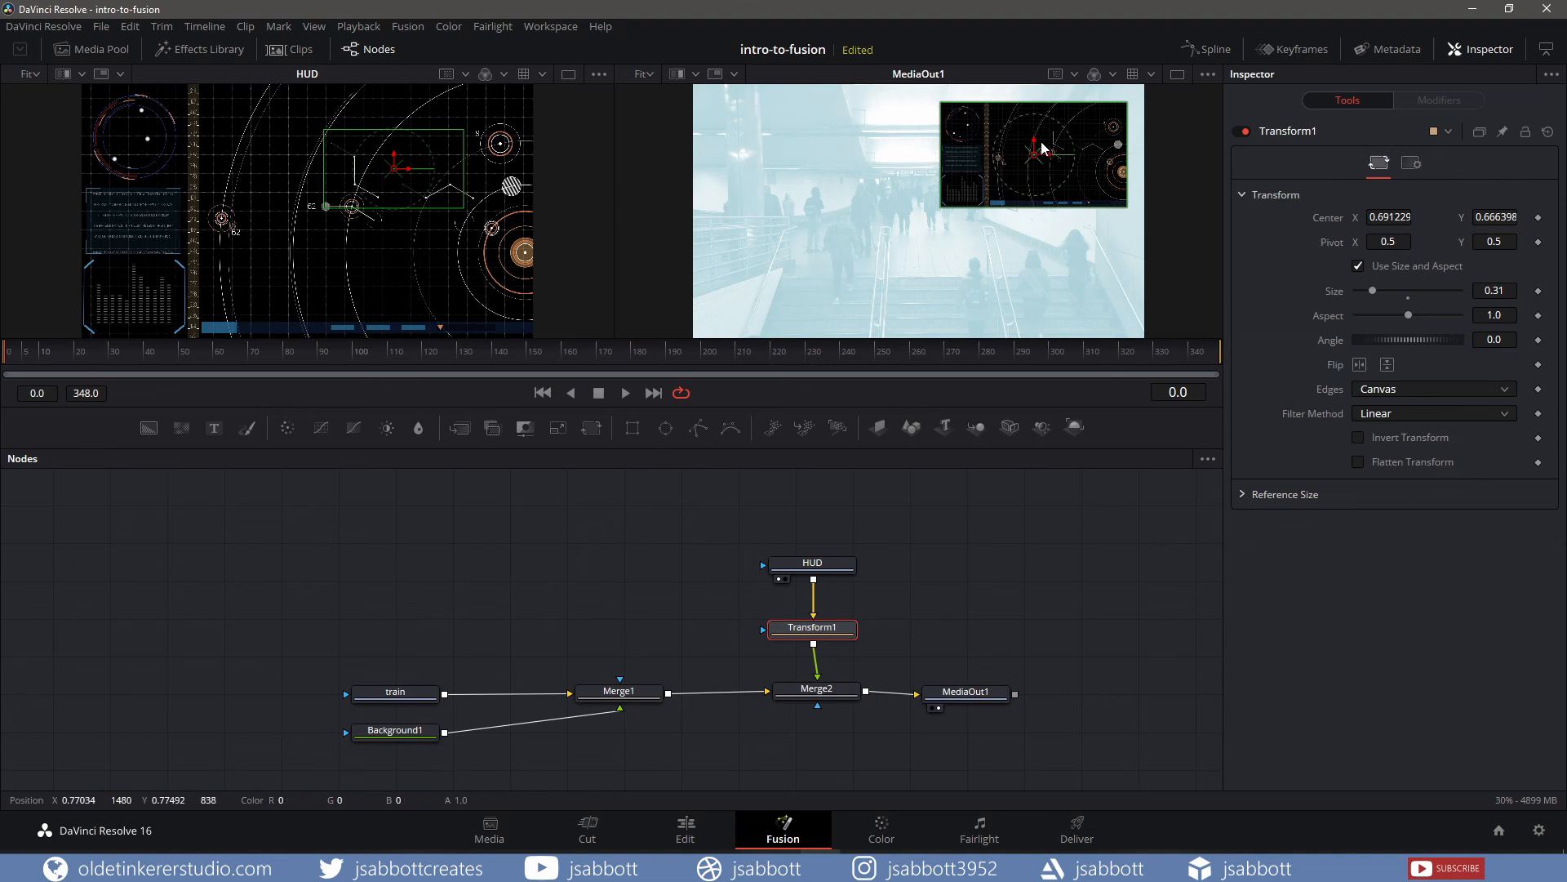
pyautogui.moveTo(1041, 148); pyautogui.dragTo(938, 213)
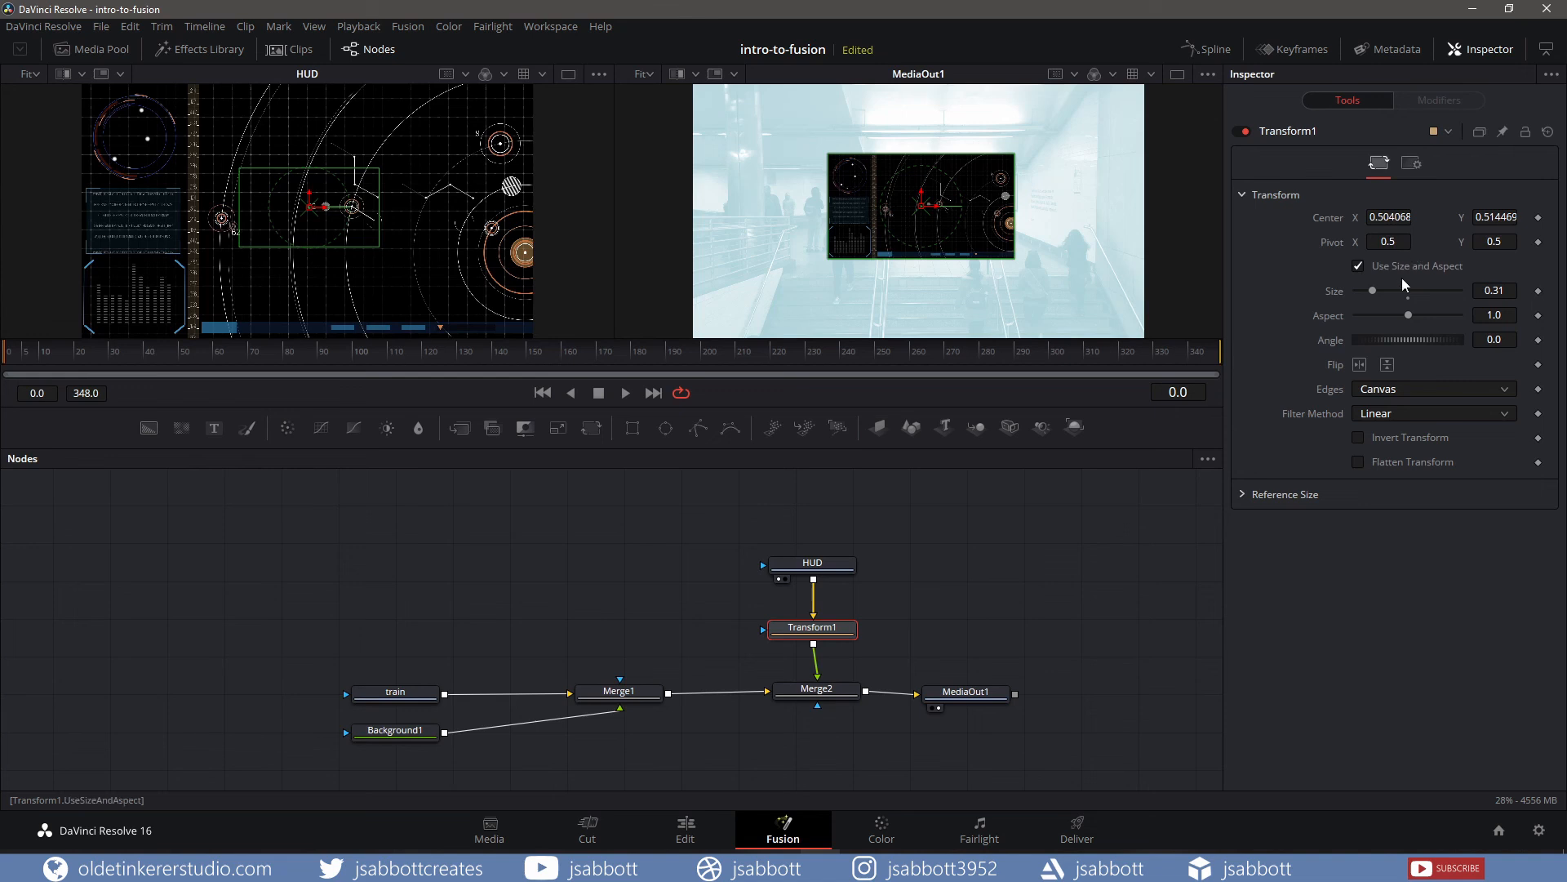
pyautogui.click(1493, 291)
pyautogui.press('Delete')
pyautogui.press('Delete')
pyautogui.press('Delete')
pyautogui.press('Delete')
pyautogui.write('1')
pyautogui.press('Tab')
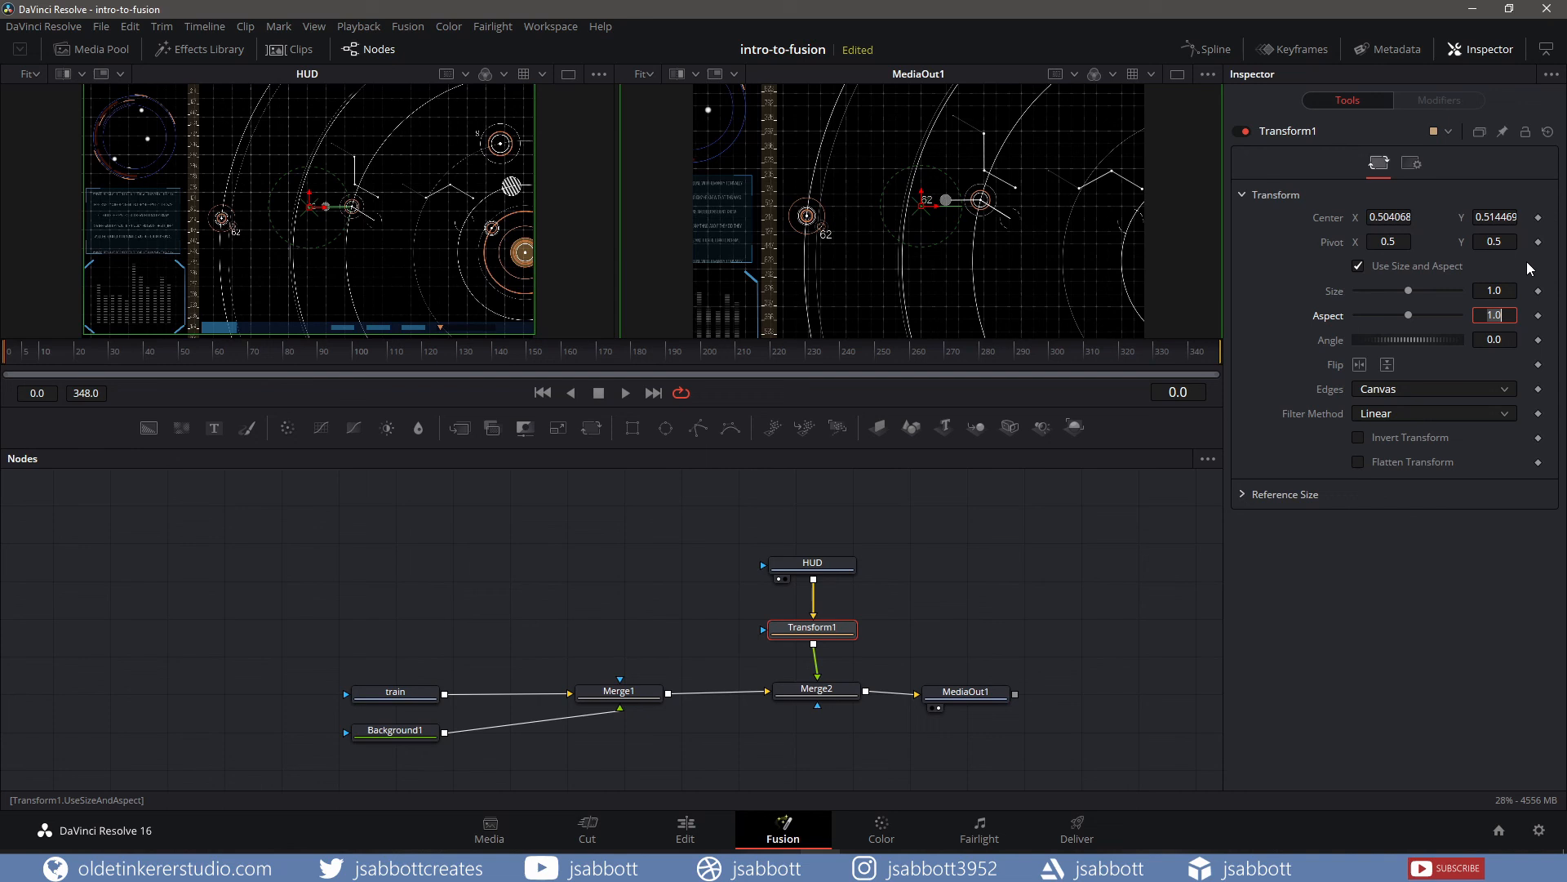
pyautogui.moveTo(1408, 291); pyautogui.dragTo(1400, 294)
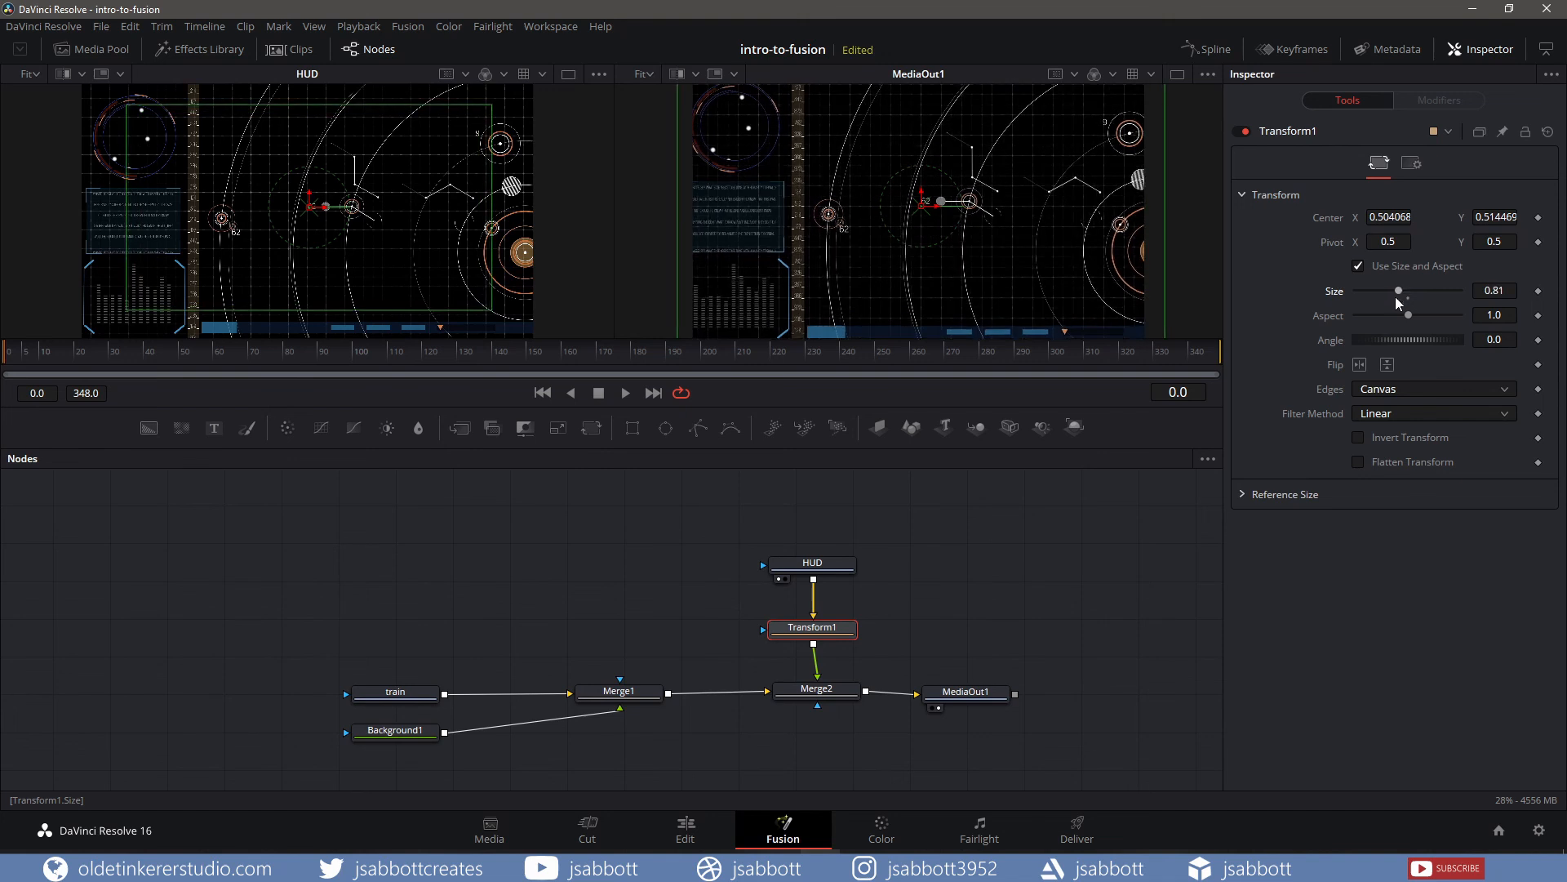
# Set the Merge2 node's apply mode to Screen and play part of the composite on the Edit page.
pyautogui.click(832, 696)
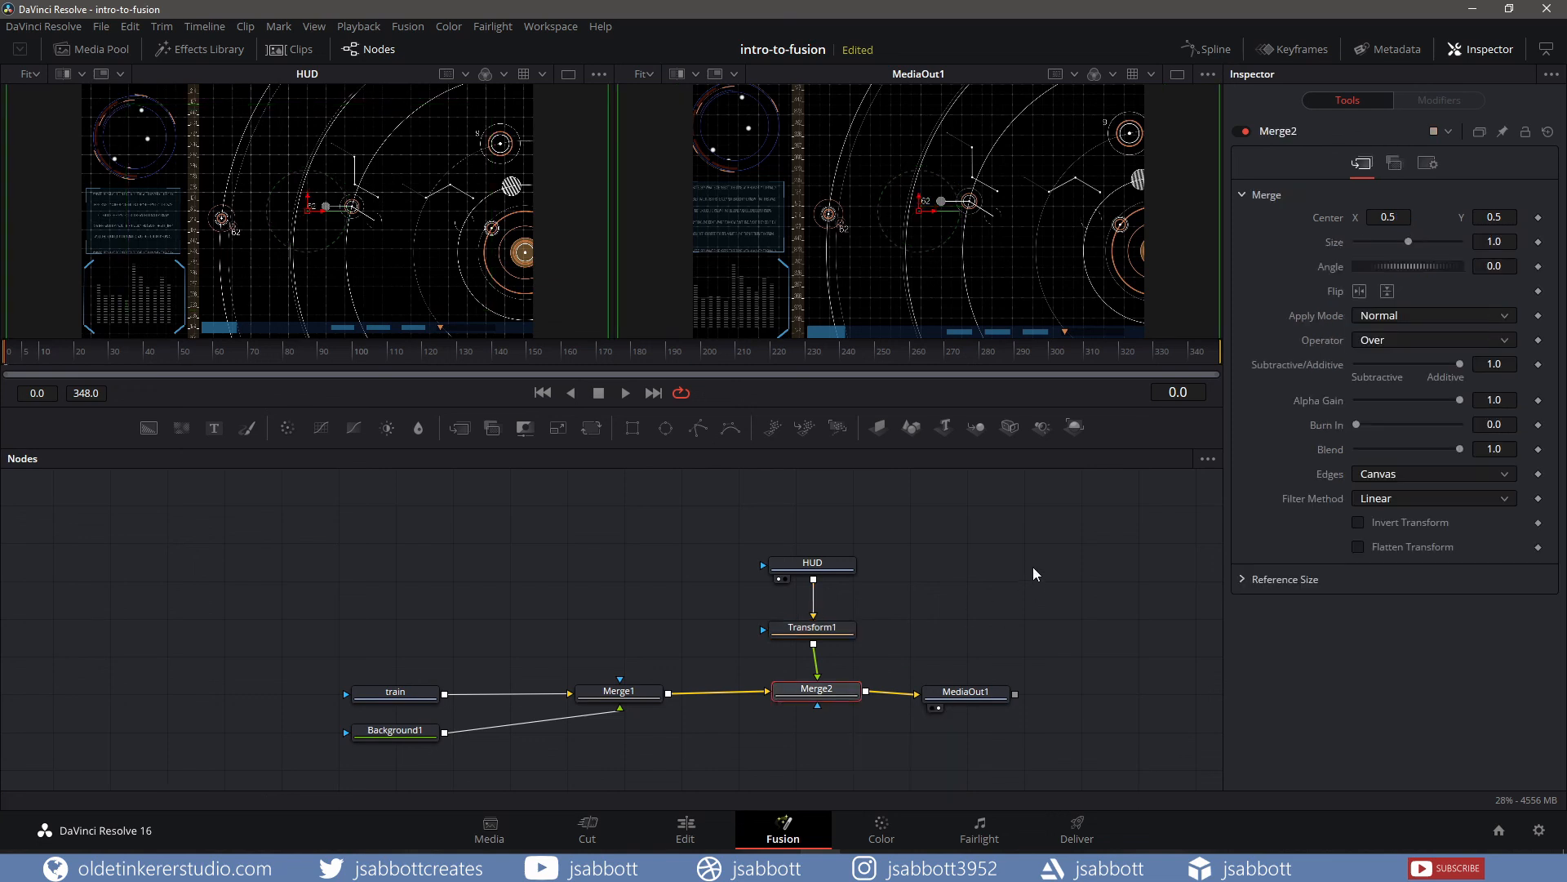
pyautogui.click(1383, 317)
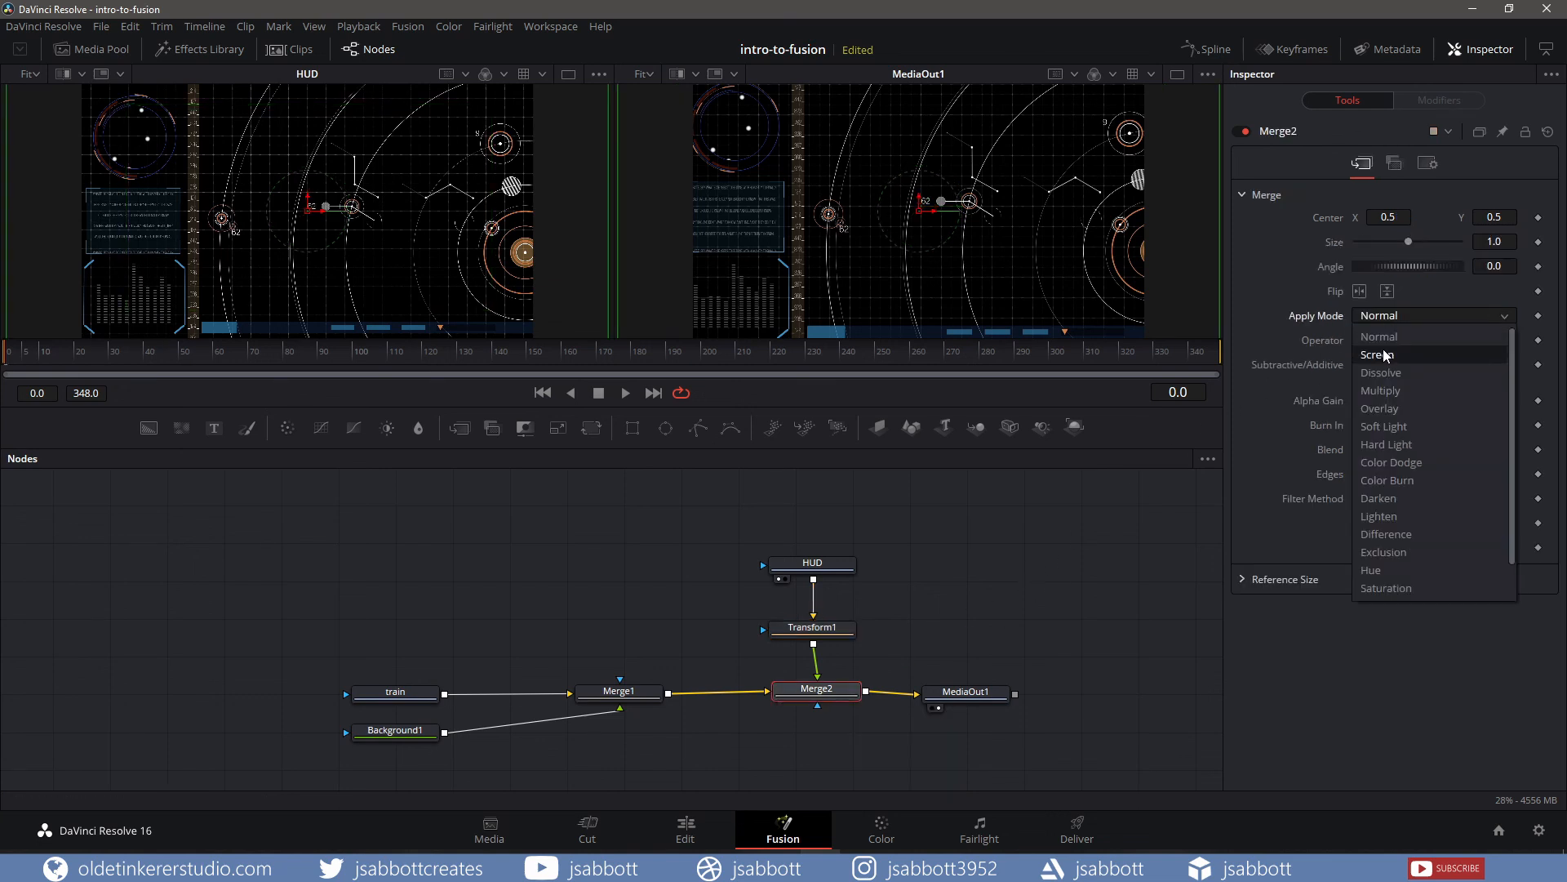
pyautogui.click(1386, 355)
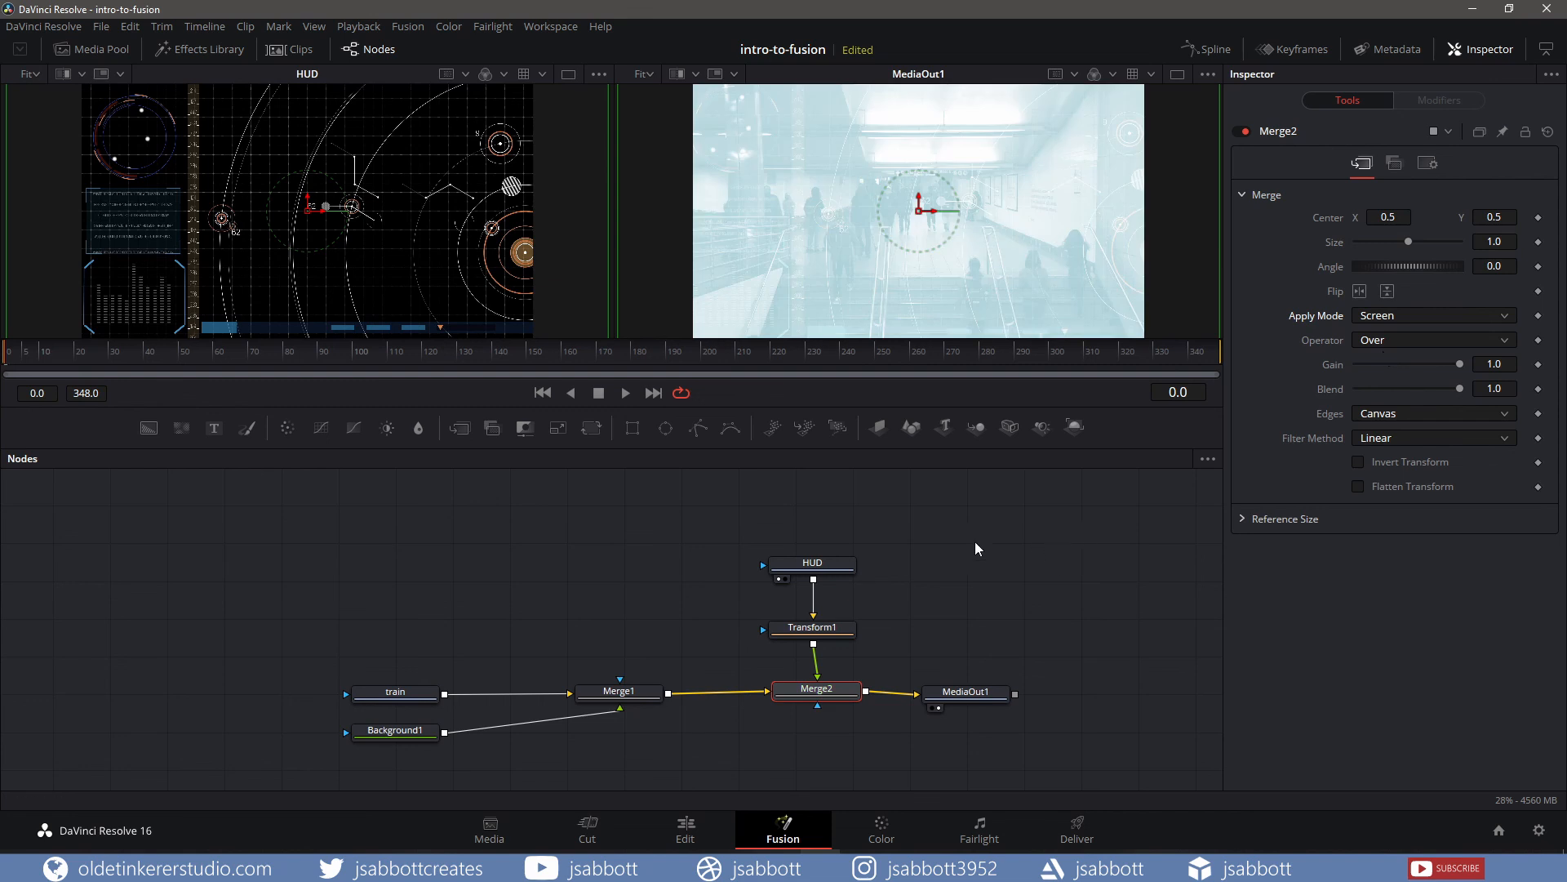
pyautogui.click(686, 828)
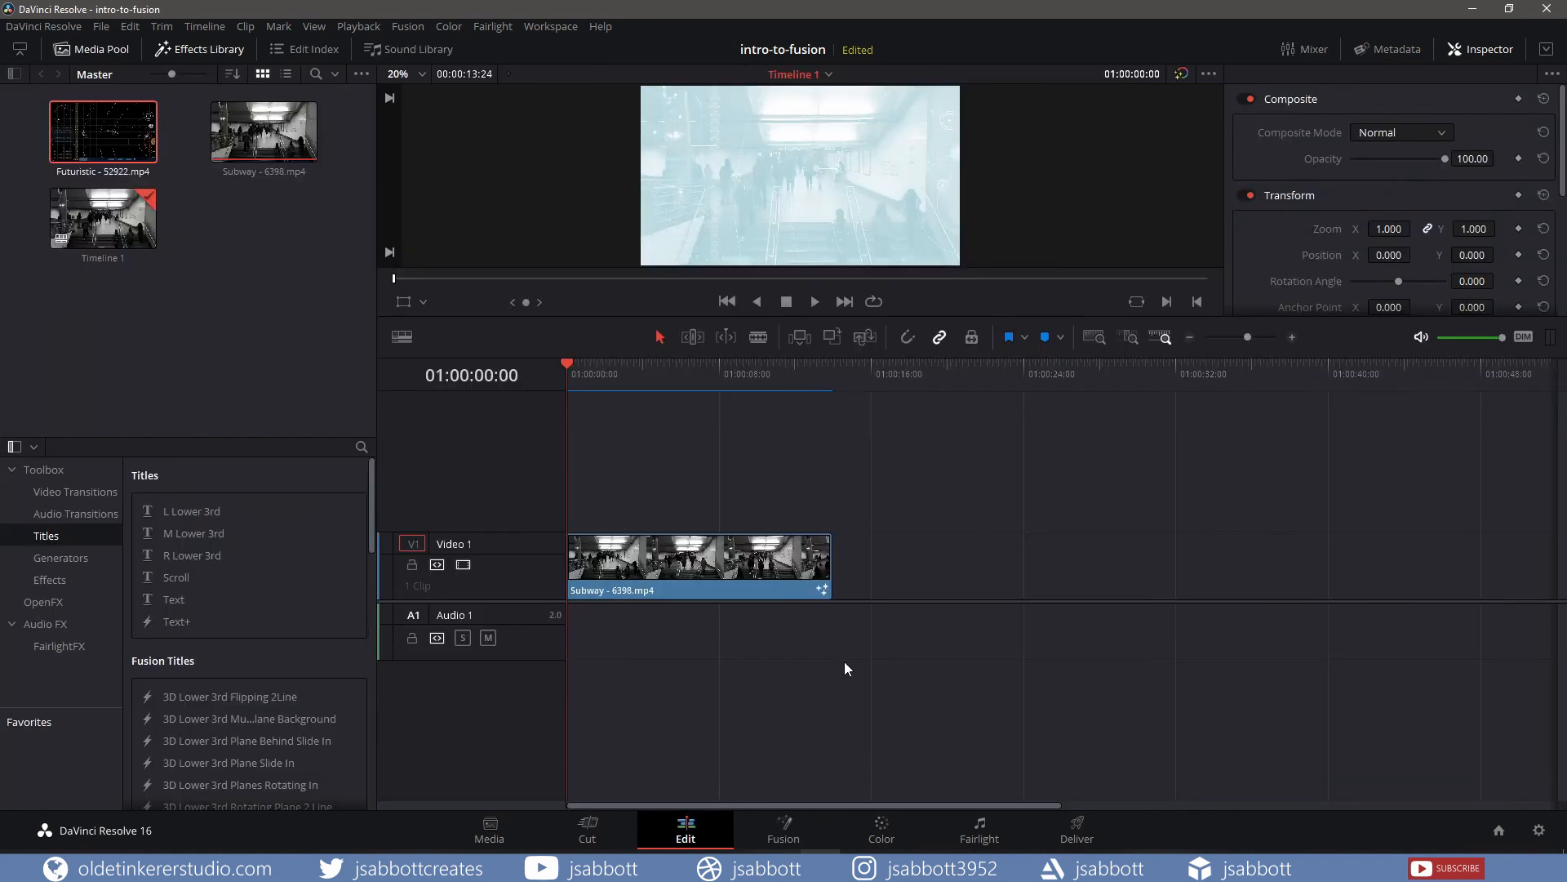
pyautogui.click(811, 298)
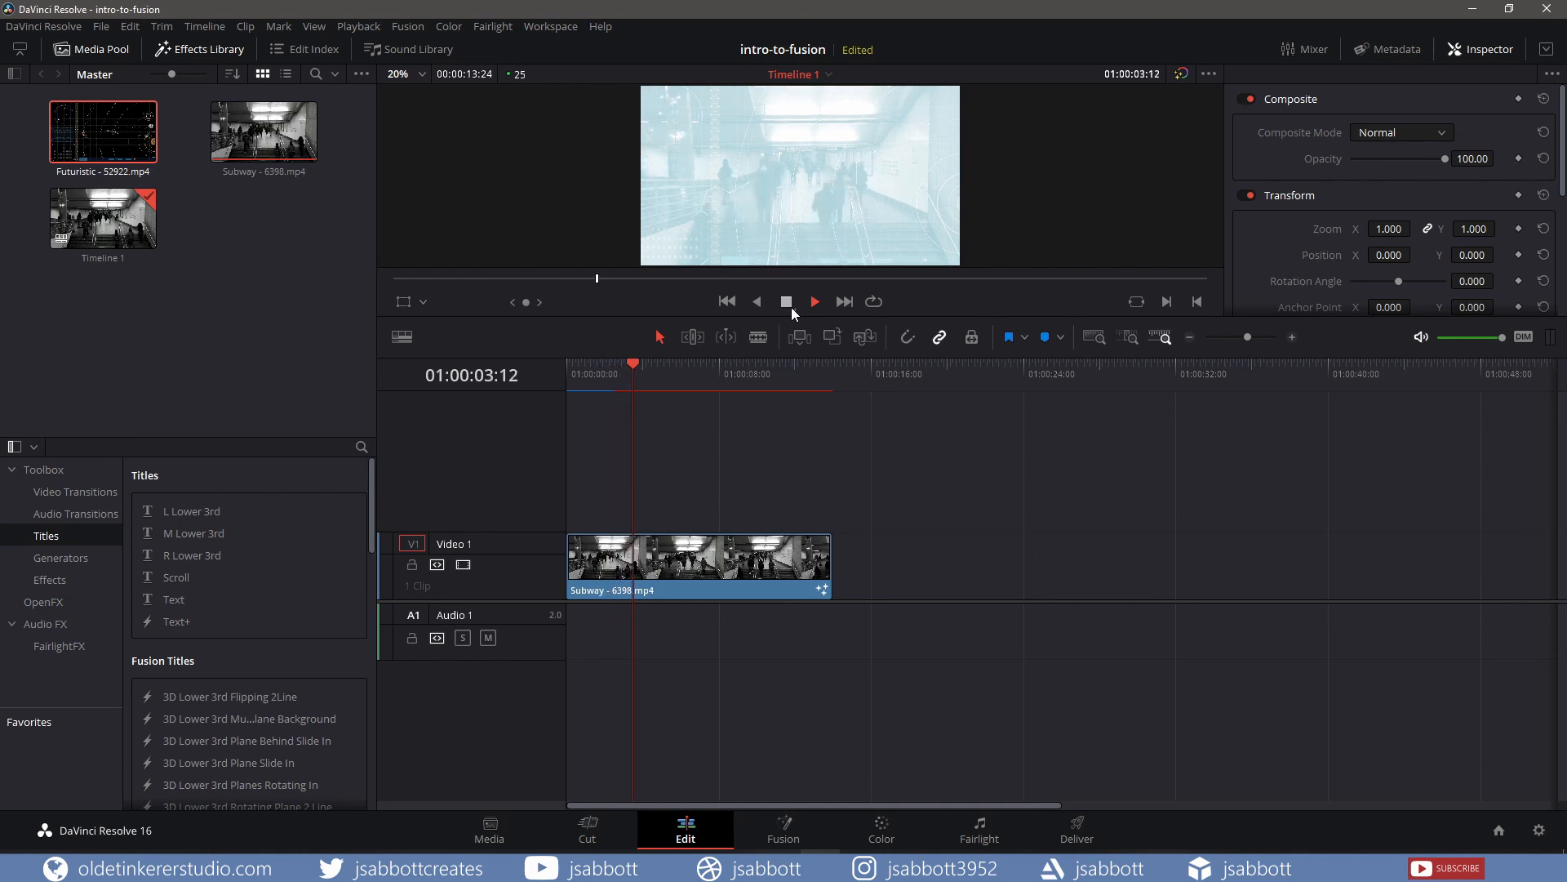
pyautogui.click(791, 306)
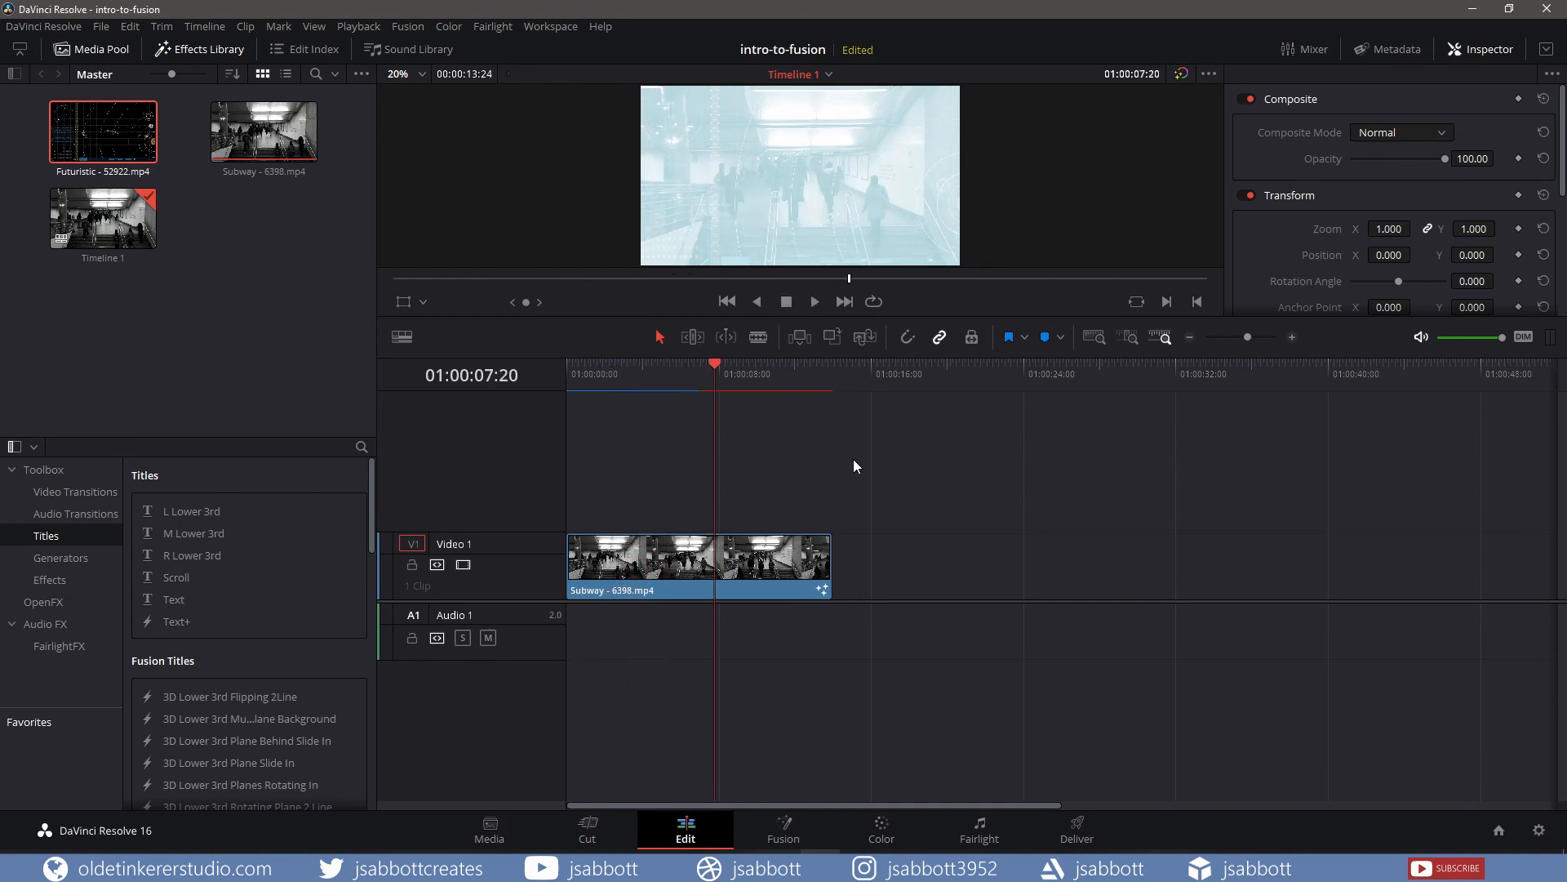